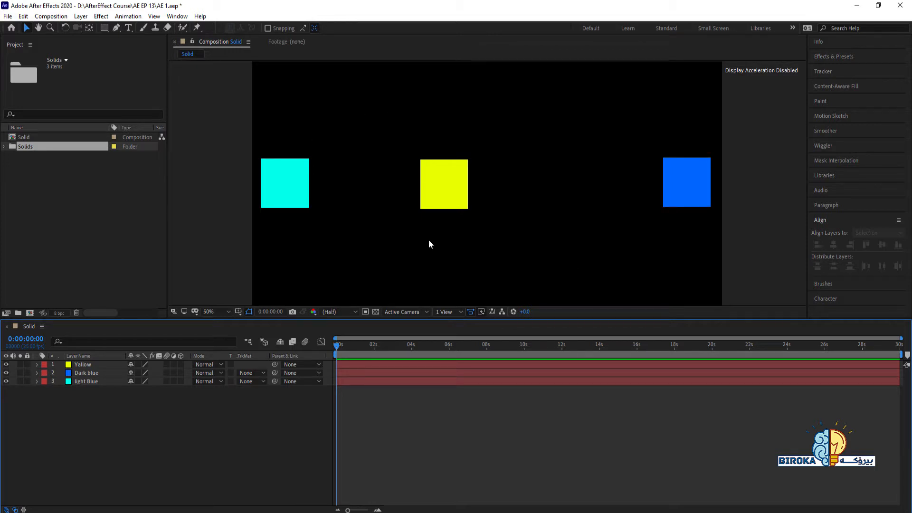
pyautogui.click(434, 206)
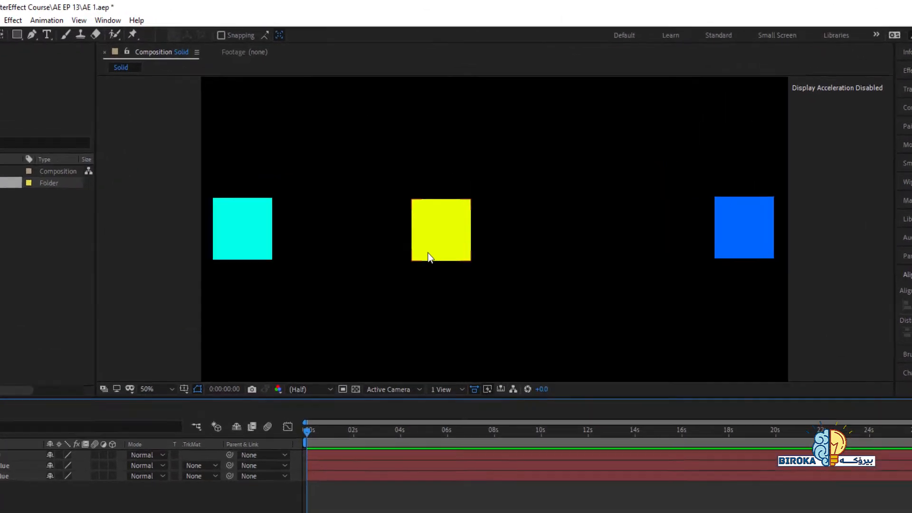
pyautogui.click(505, 250)
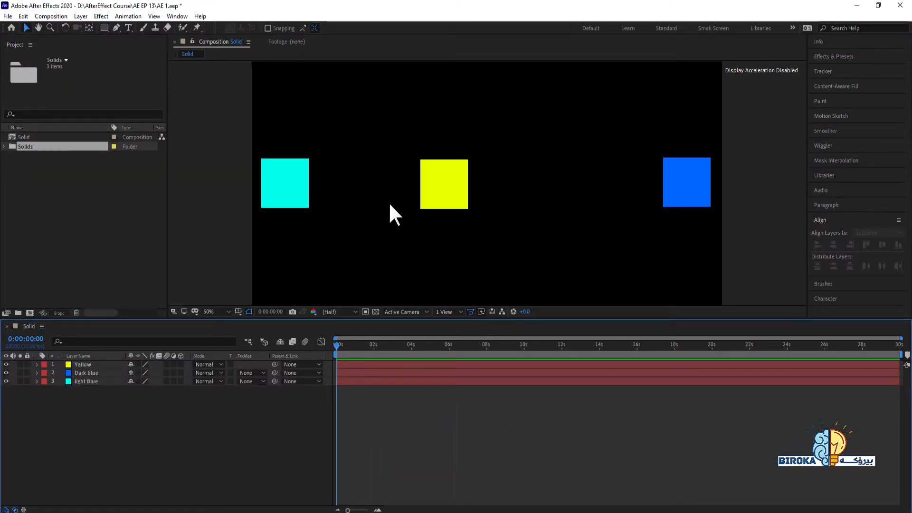
# Reposition the yellow square between the cyan square and the composition's center, and shift the dark blue square slightly inward from the right edge
pyautogui.click(433, 172)
pyautogui.moveTo(449, 176); pyautogui.dragTo(352, 179)
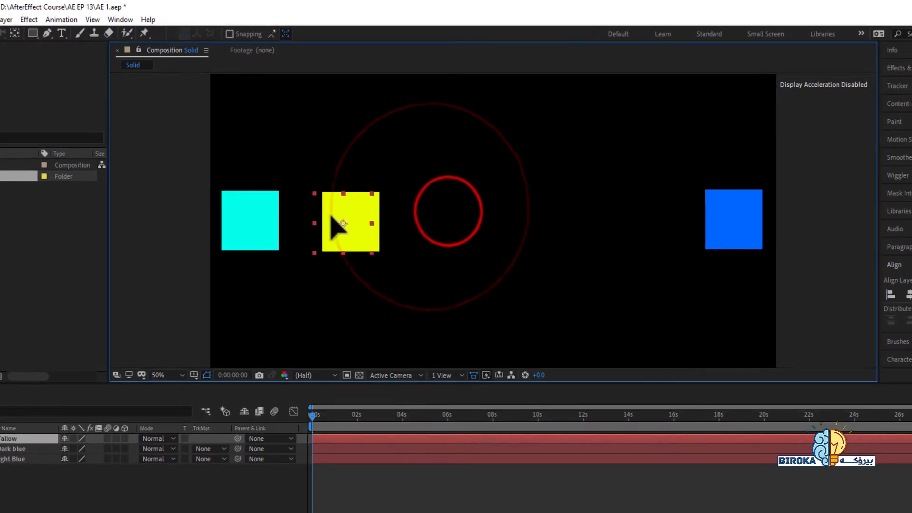
pyautogui.moveTo(331, 216); pyautogui.dragTo(298, 243)
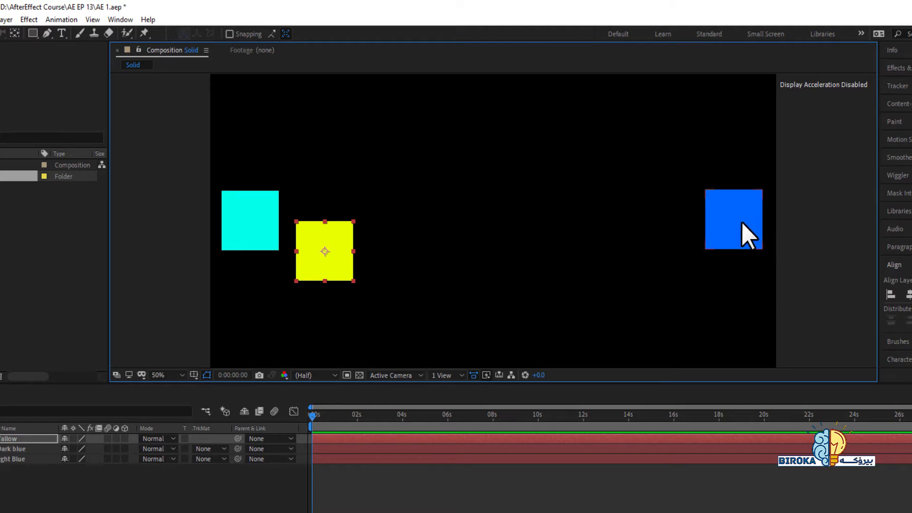
pyautogui.moveTo(741, 223)
pyautogui.mouseDown()
pyautogui.moveTo(409, 236)
pyautogui.moveTo(431, 214)
pyautogui.moveTo(440, 255)
pyautogui.moveTo(401, 235)
pyautogui.moveTo(757, 233)
pyautogui.mouseUp()
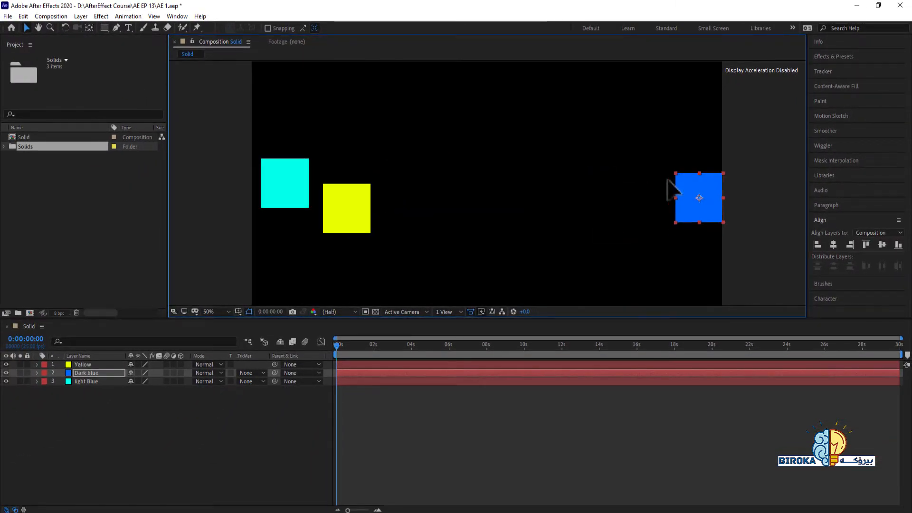
pyautogui.moveTo(668, 181); pyautogui.dragTo(664, 176)
pyautogui.moveTo(349, 204); pyautogui.dragTo(408, 149)
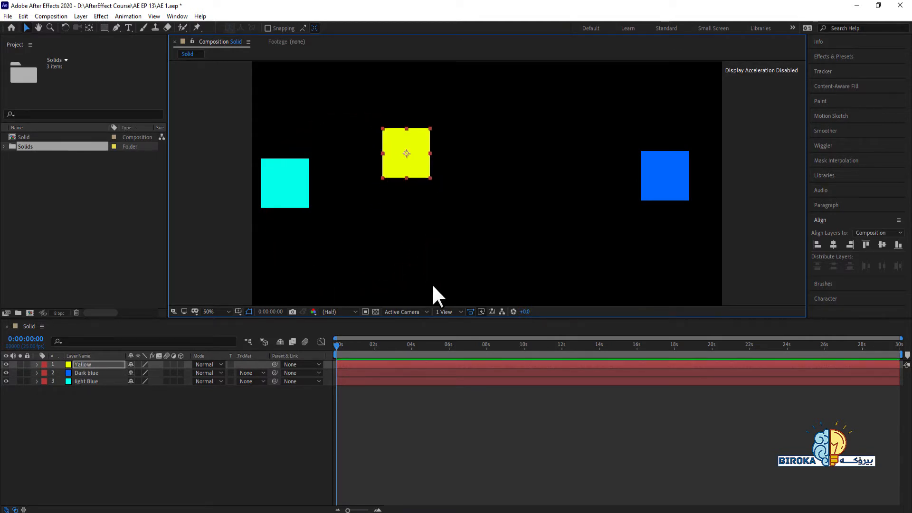
pyautogui.click(209, 423)
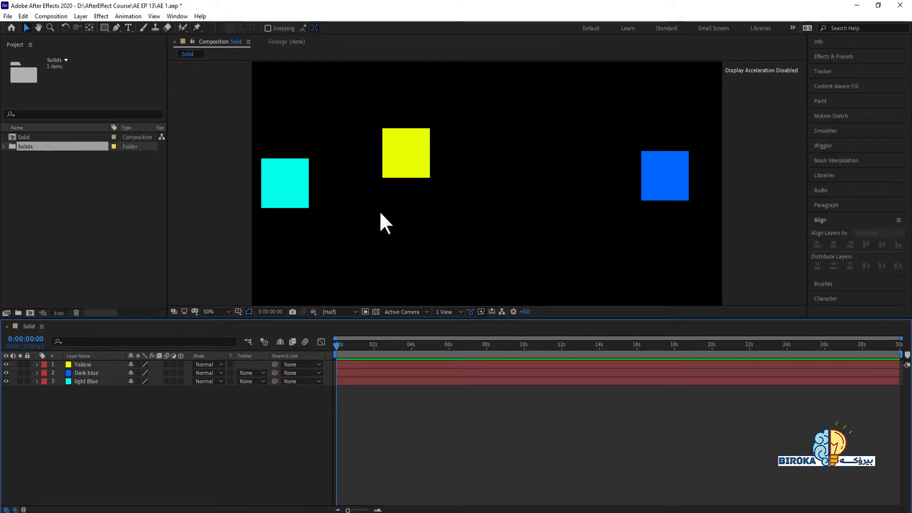
pyautogui.moveTo(401, 163); pyautogui.dragTo(403, 197)
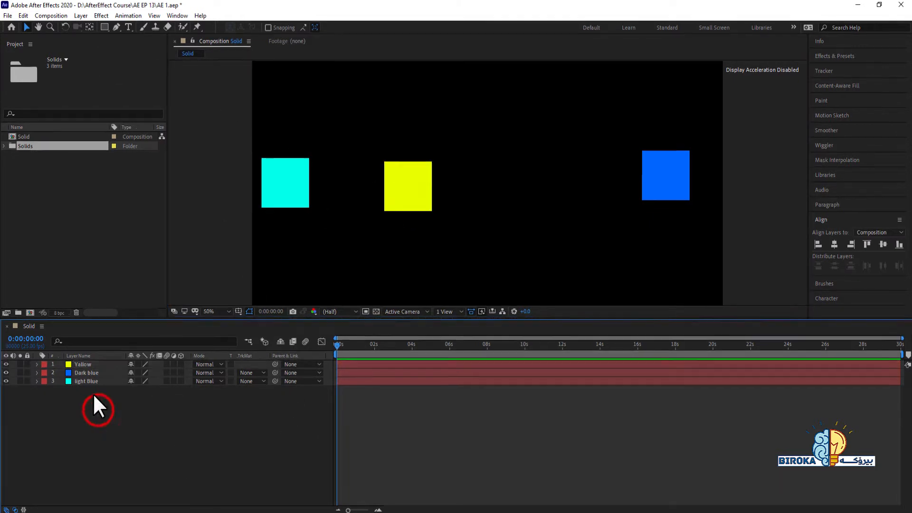
# Duplicate the light Blue, Dark blue and Yallow solid layers once each
pyautogui.click(87, 381)
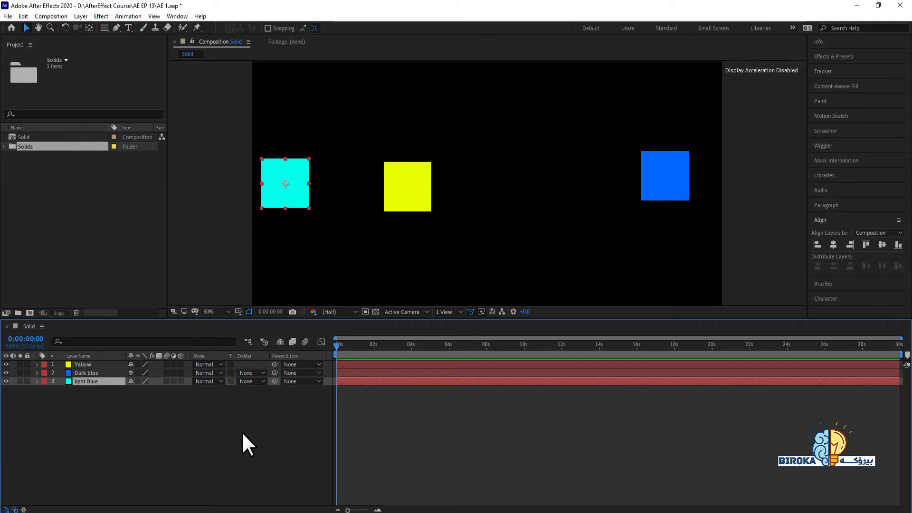
pyautogui.click(150, 430)
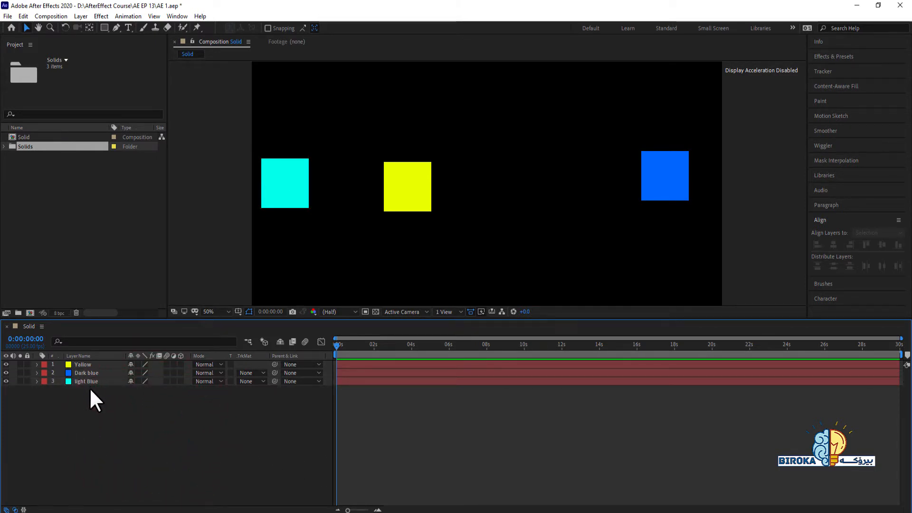
pyautogui.click(88, 380)
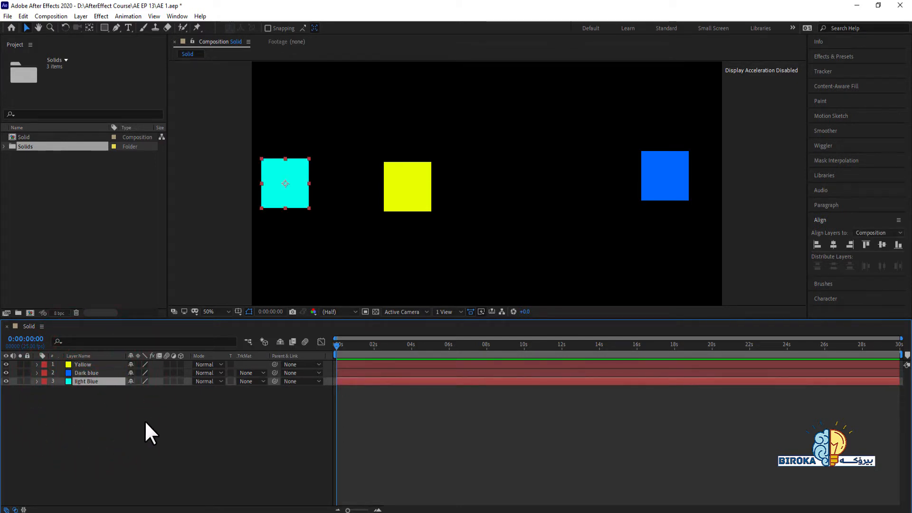
pyautogui.hotkey('ctrl', 'd')
pyautogui.click(91, 372)
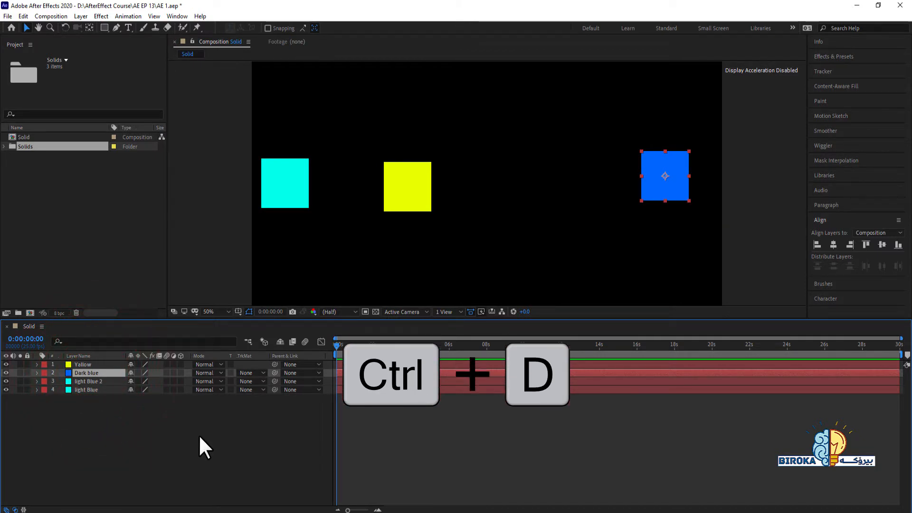
pyautogui.hotkey('ctrl', 'd')
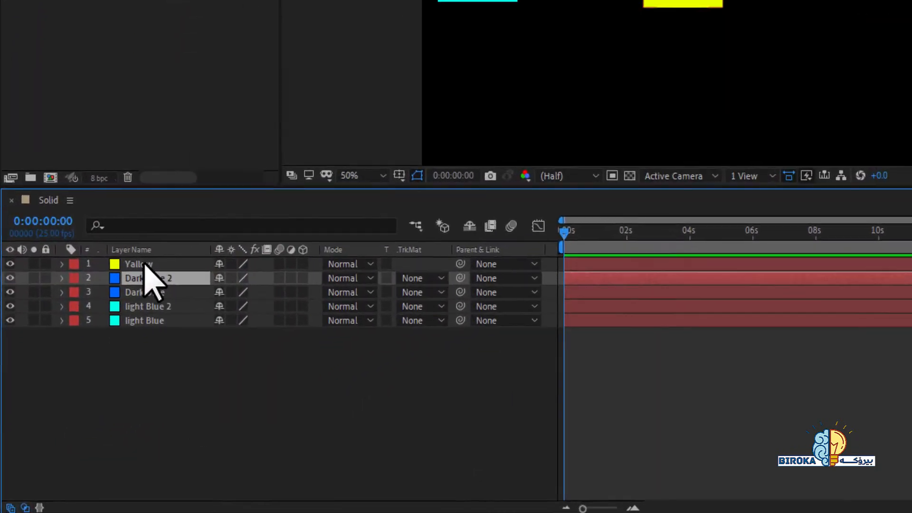
pyautogui.click(144, 265)
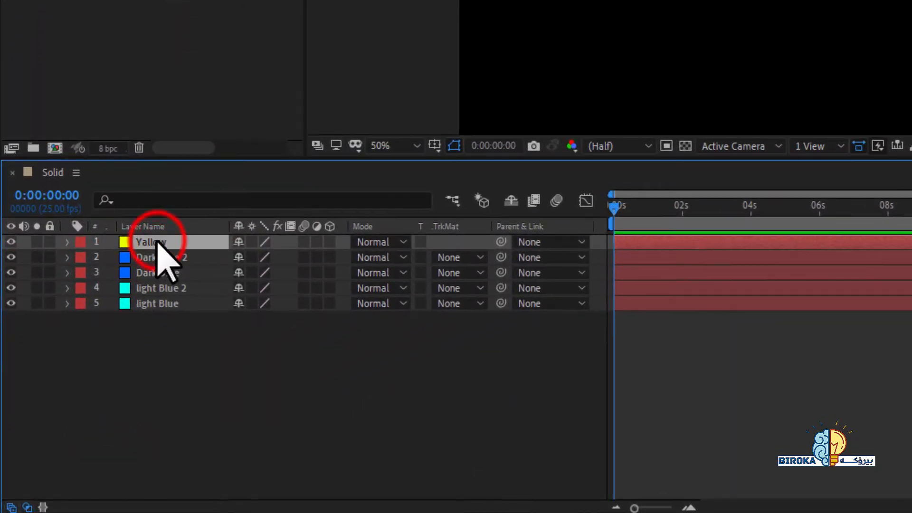
pyautogui.hotkey('ctrl', 'd')
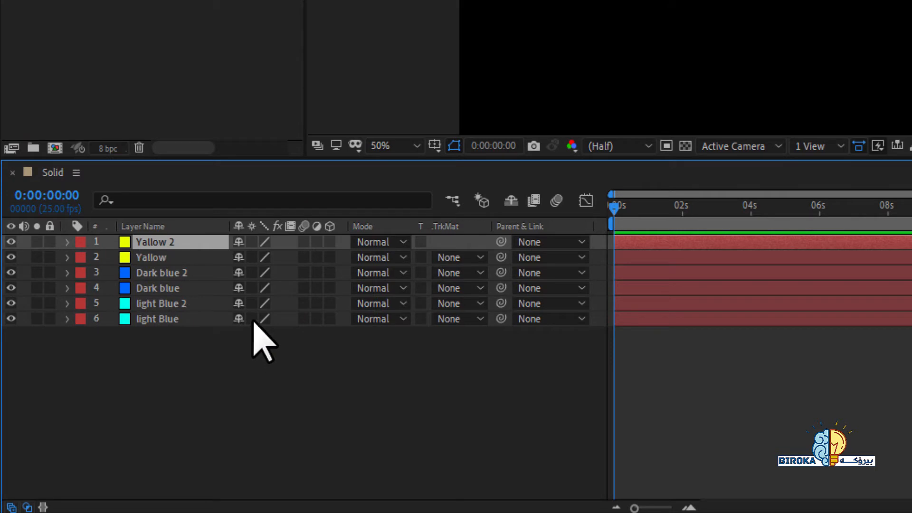
pyautogui.click(203, 384)
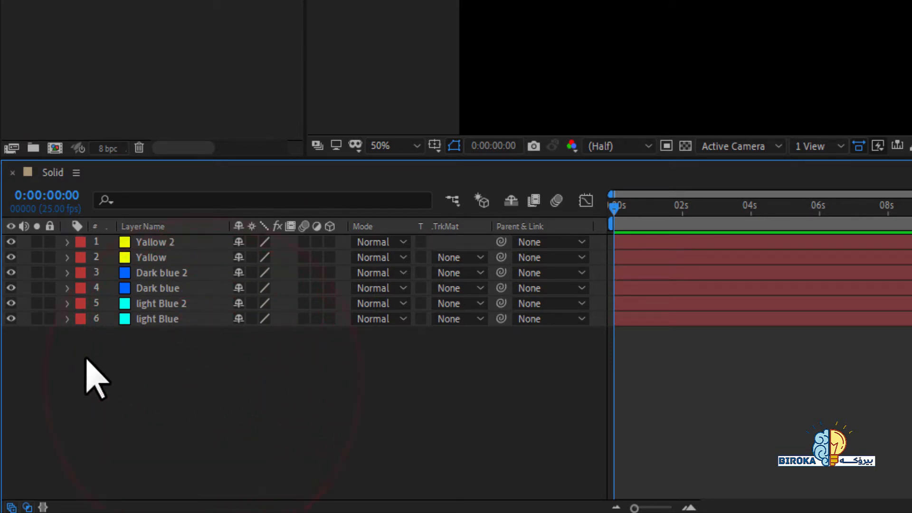
# Move the Yallow 2 square to the lower right of the original yellow square and change its solid color to green 319F00
pyautogui.click(163, 243)
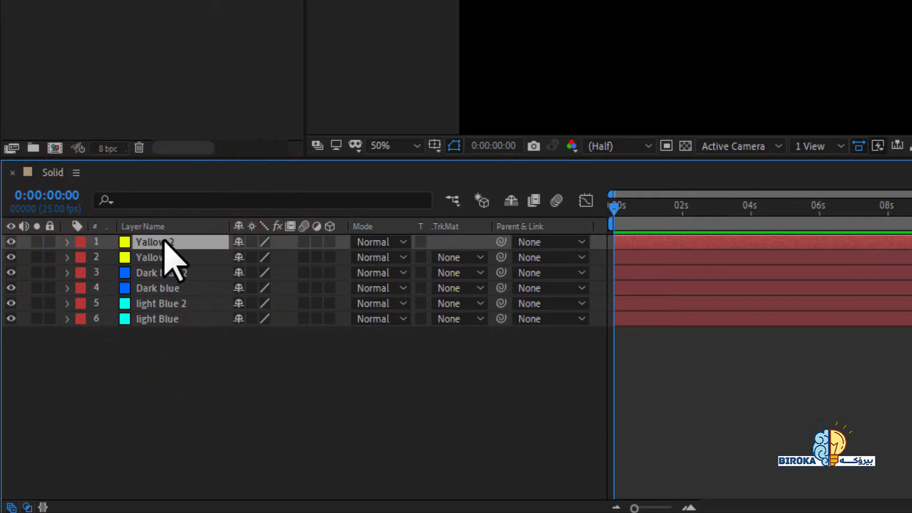
pyautogui.moveTo(457, 137); pyautogui.dragTo(555, 164)
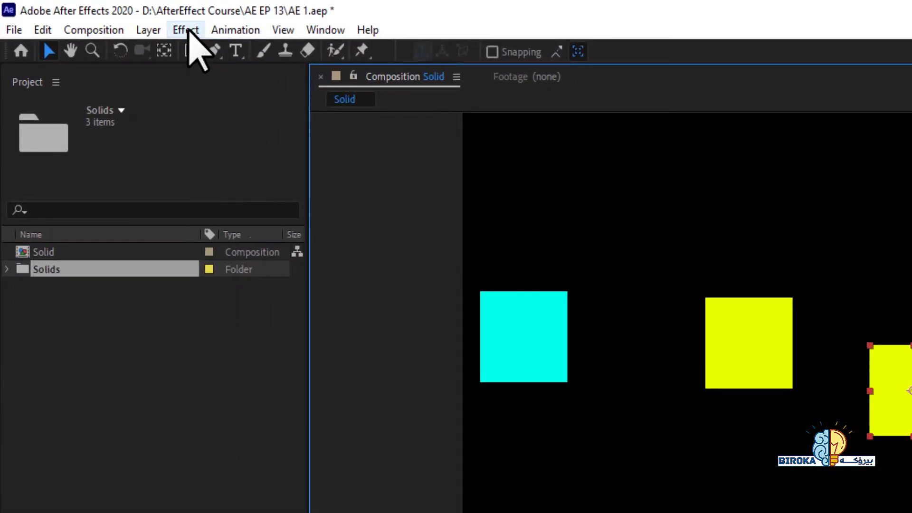
pyautogui.click(148, 30)
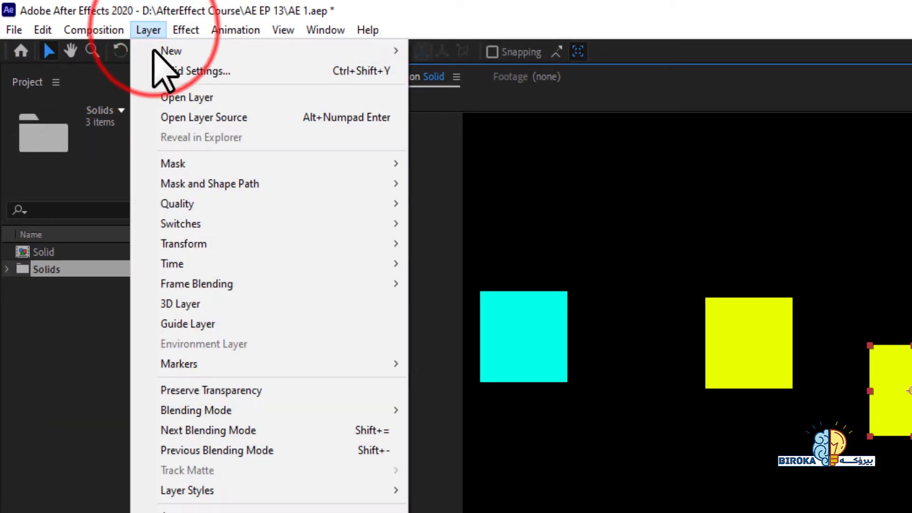
pyautogui.click(192, 68)
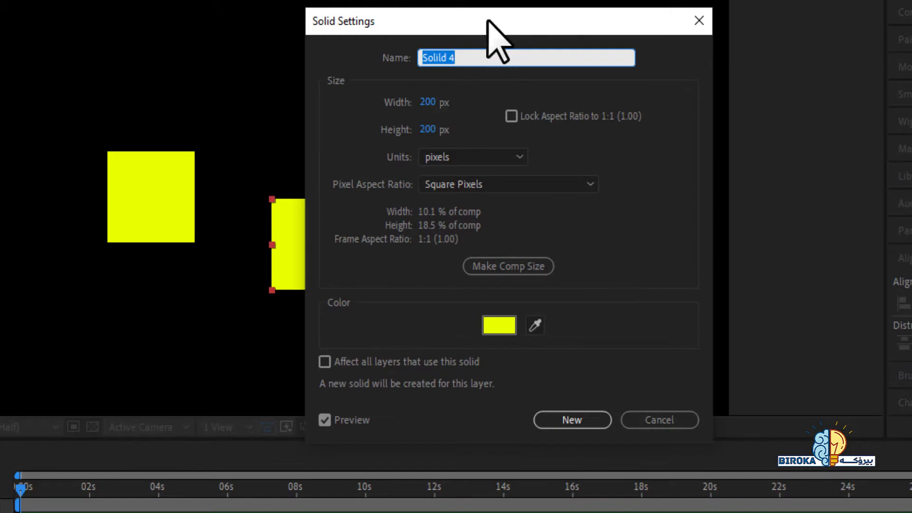
pyautogui.moveTo(789, 105); pyautogui.dragTo(911, 90)
pyautogui.click(755, 303)
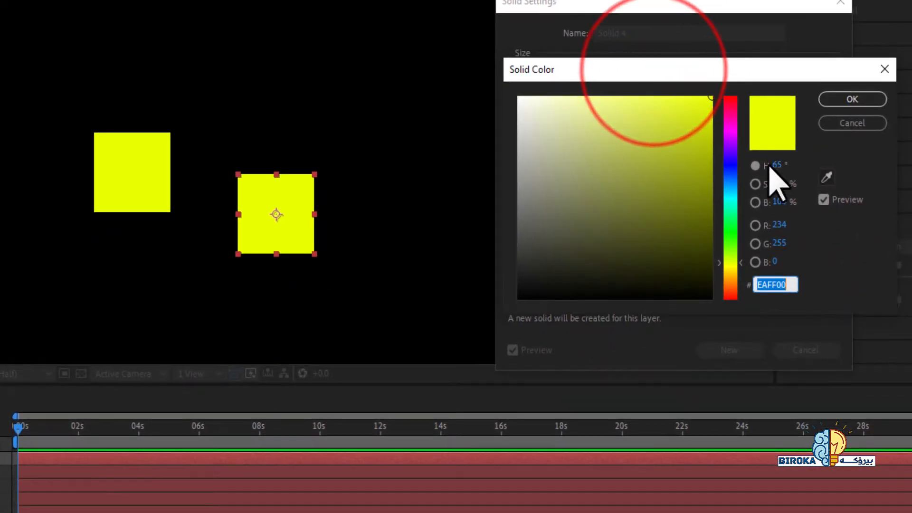
pyautogui.click(761, 200)
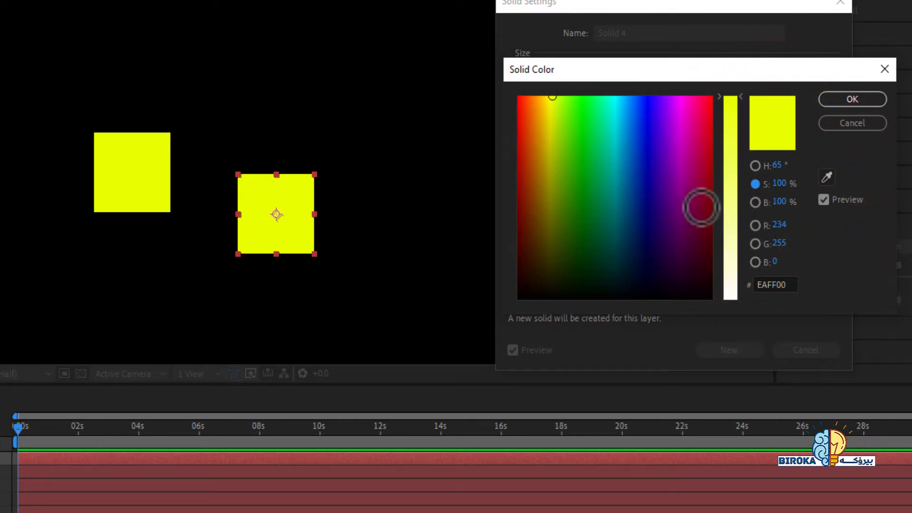
pyautogui.click(572, 172)
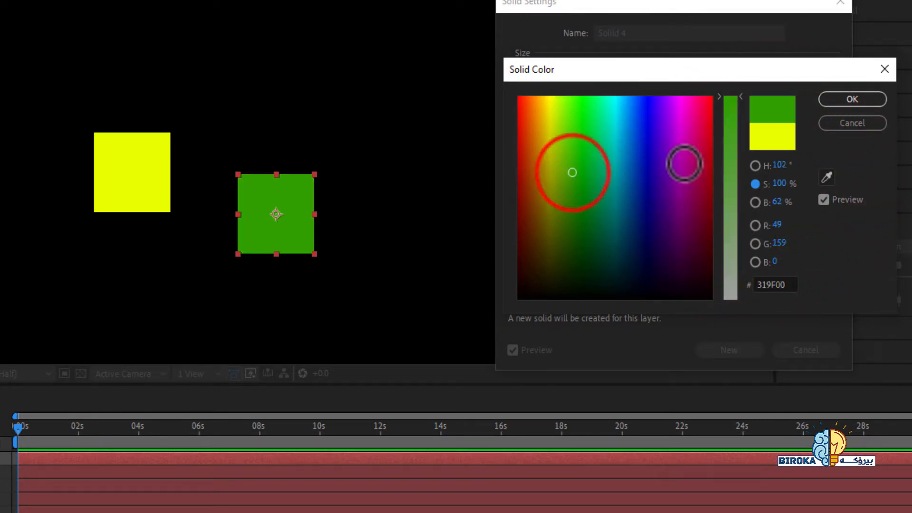
pyautogui.click(845, 100)
pyautogui.click(731, 350)
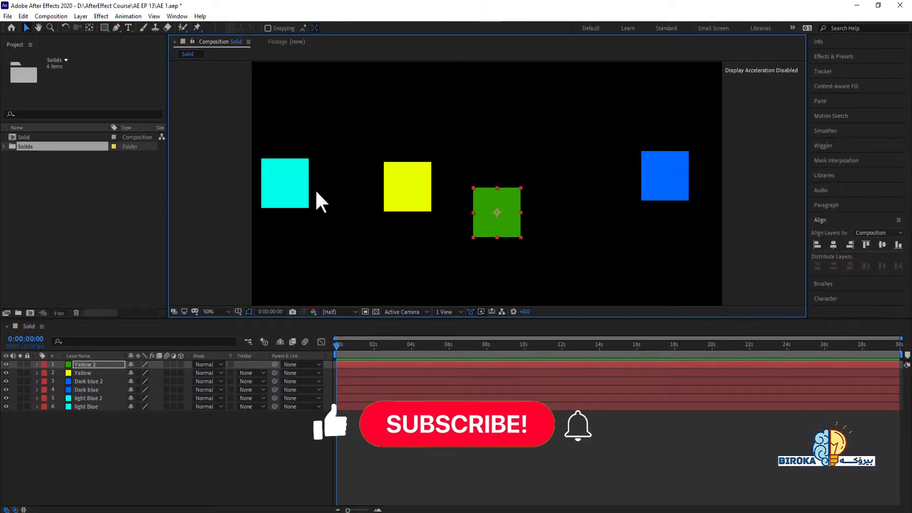
# Move the Dark blue 2 square to the left of the original and change its solid color to pink (RGB 255, 102, 255)
pyautogui.click(98, 381)
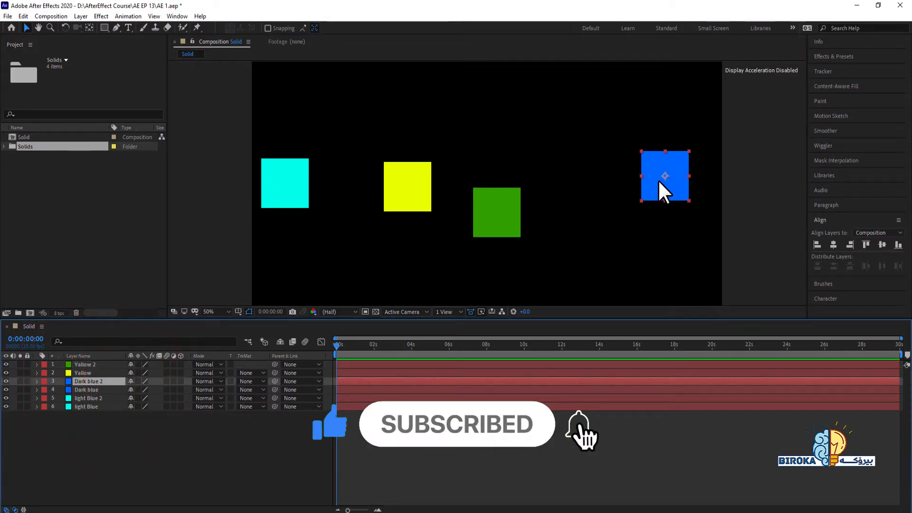
pyautogui.moveTo(659, 186); pyautogui.dragTo(583, 182)
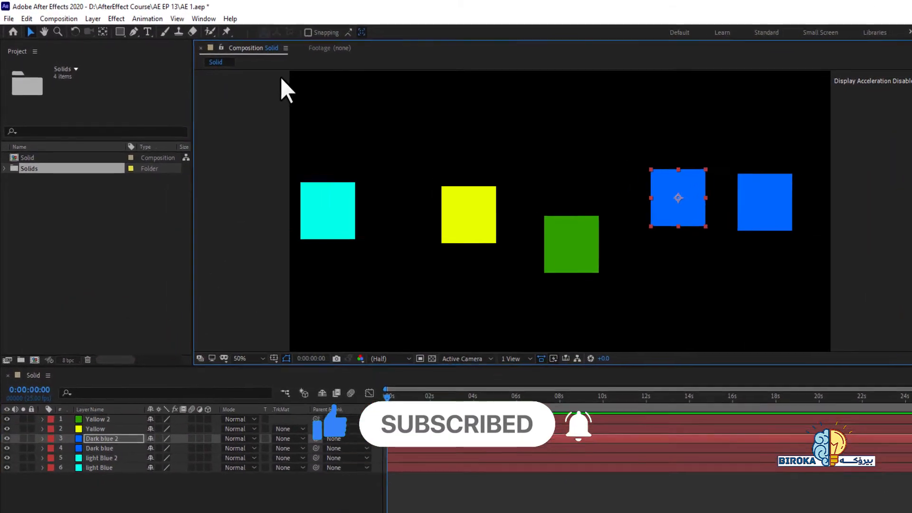
pyautogui.click(96, 19)
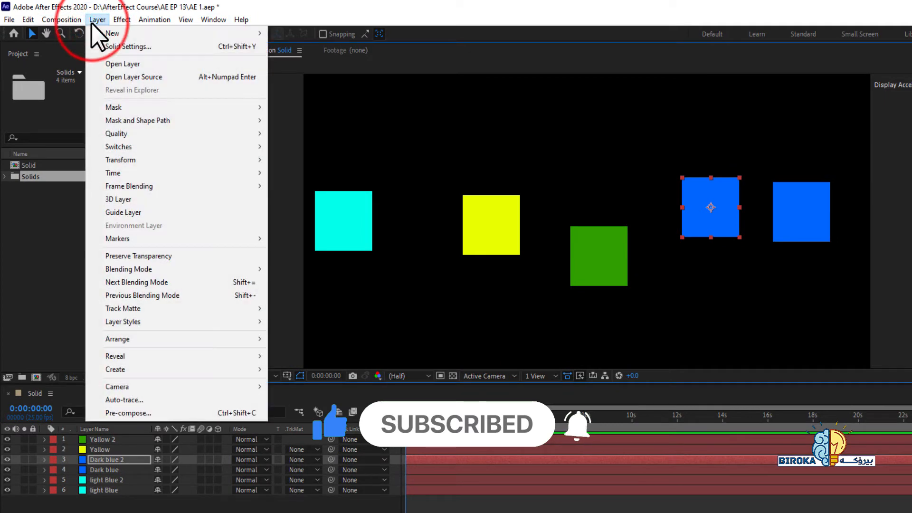
pyautogui.click(138, 45)
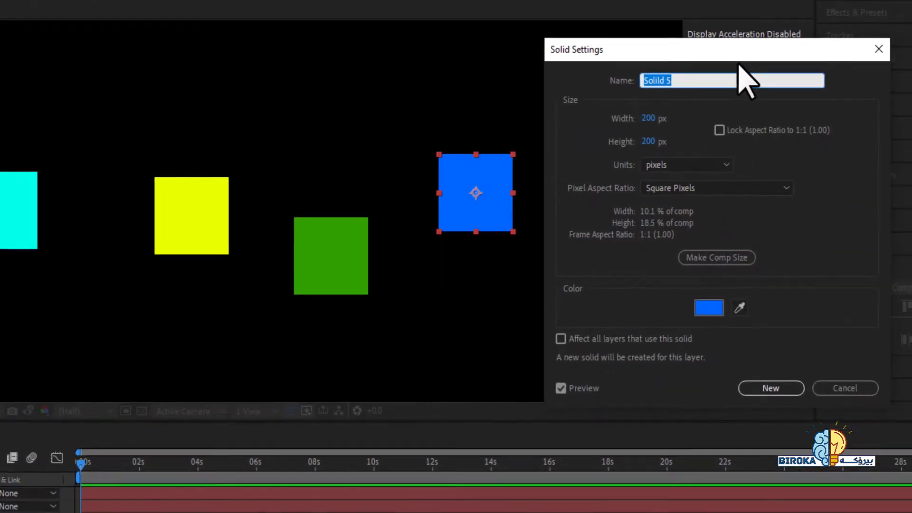
pyautogui.moveTo(862, 90); pyautogui.dragTo(884, 260)
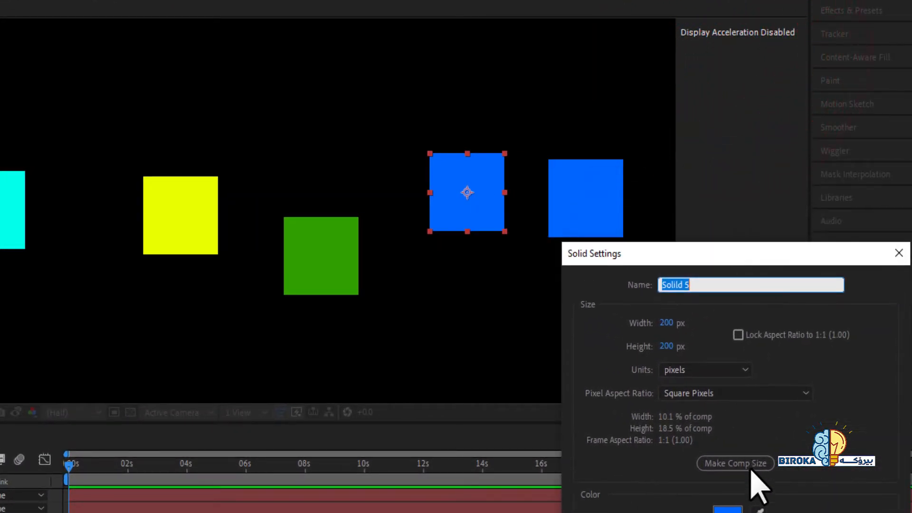
pyautogui.click(727, 509)
pyautogui.click(791, 268)
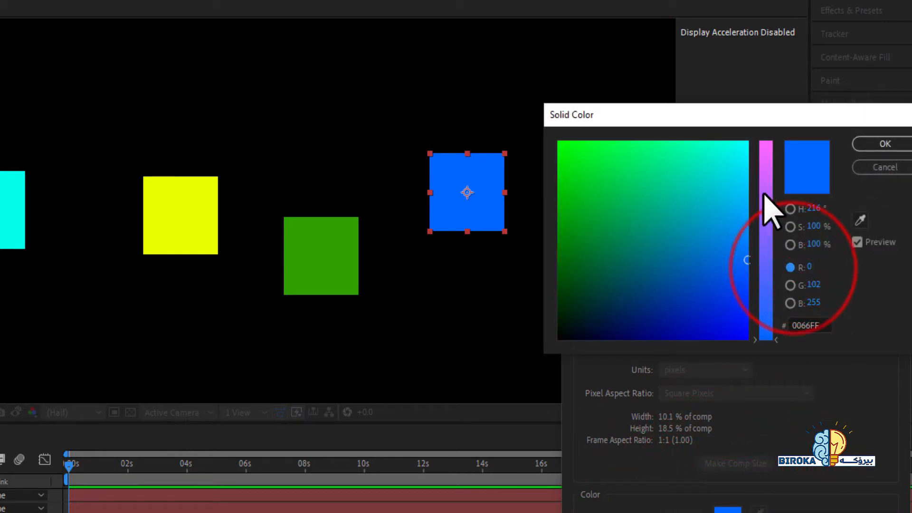
pyautogui.moveTo(734, 119); pyautogui.dragTo(546, 323)
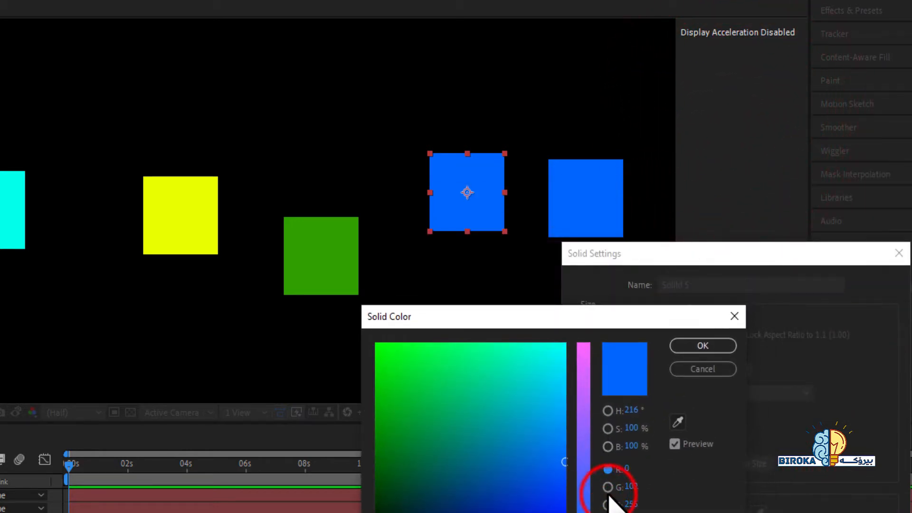
pyautogui.click(608, 486)
pyautogui.click(530, 376)
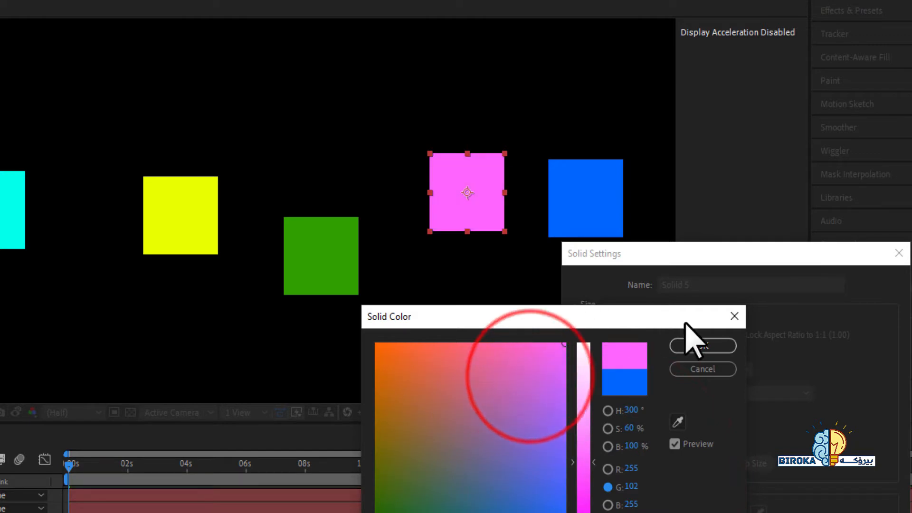
pyautogui.click(703, 347)
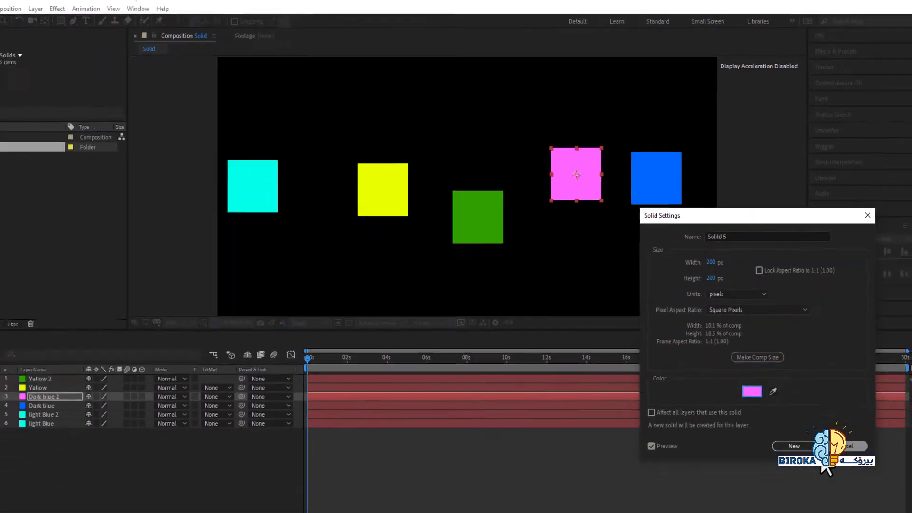
pyautogui.click(789, 424)
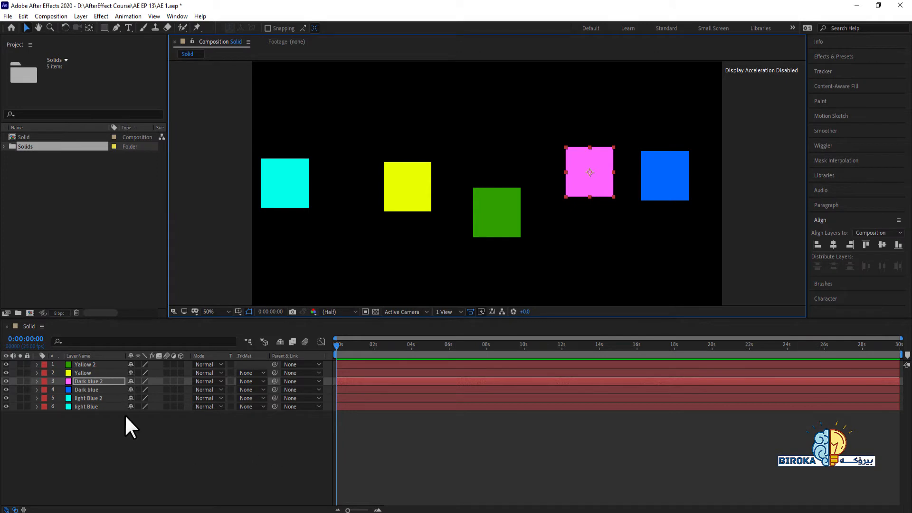
# Move the light Blue 2 square up and to the right of the original, above the gap before the yellow square
pyautogui.click(90, 397)
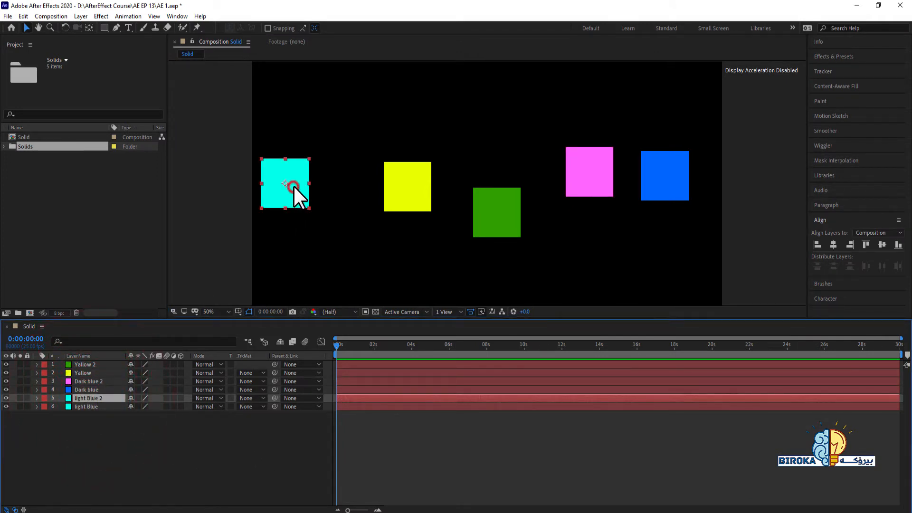
pyautogui.moveTo(292, 184); pyautogui.dragTo(358, 138)
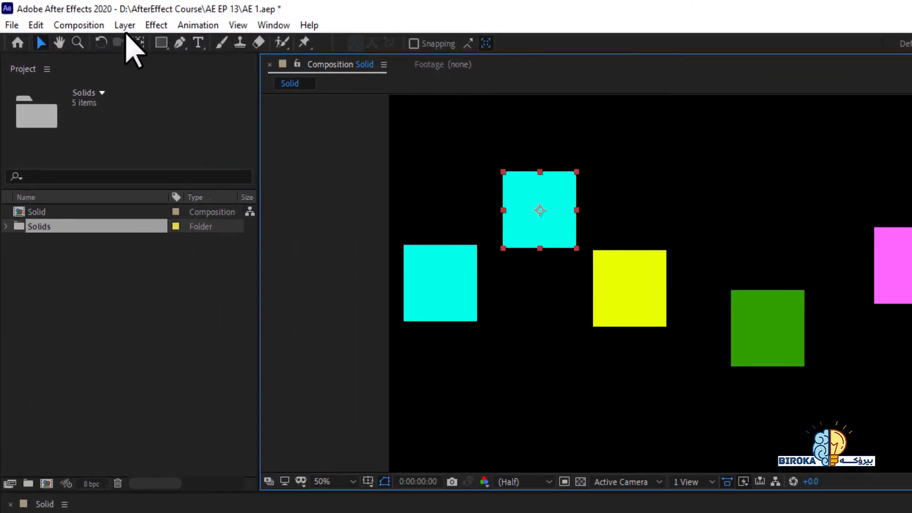
pyautogui.click(125, 29)
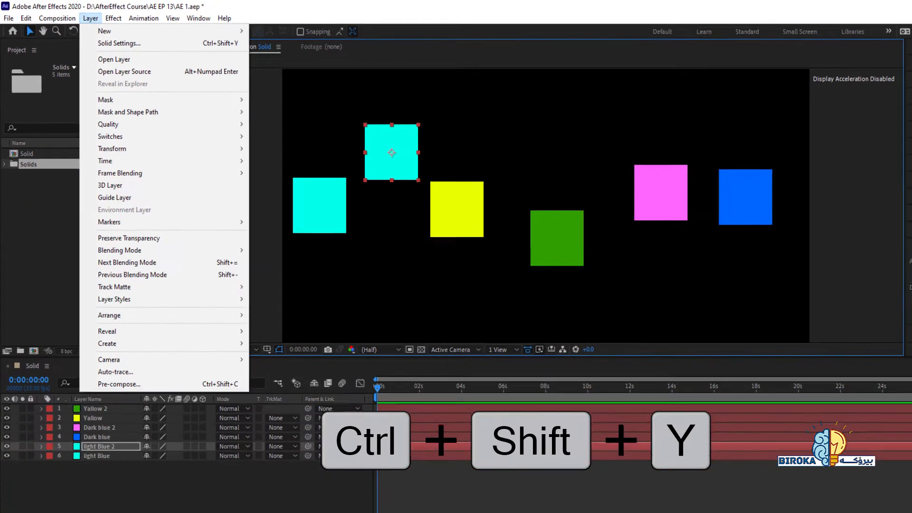
pyautogui.click(128, 466)
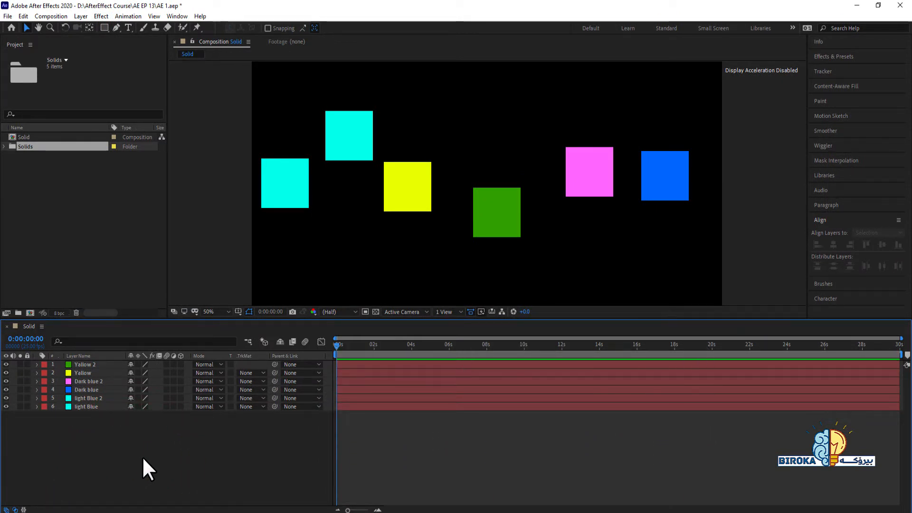
pyautogui.press('super+space')
# Change the solid color of the light Blue 2 layer to red
pyautogui.click(84, 399)
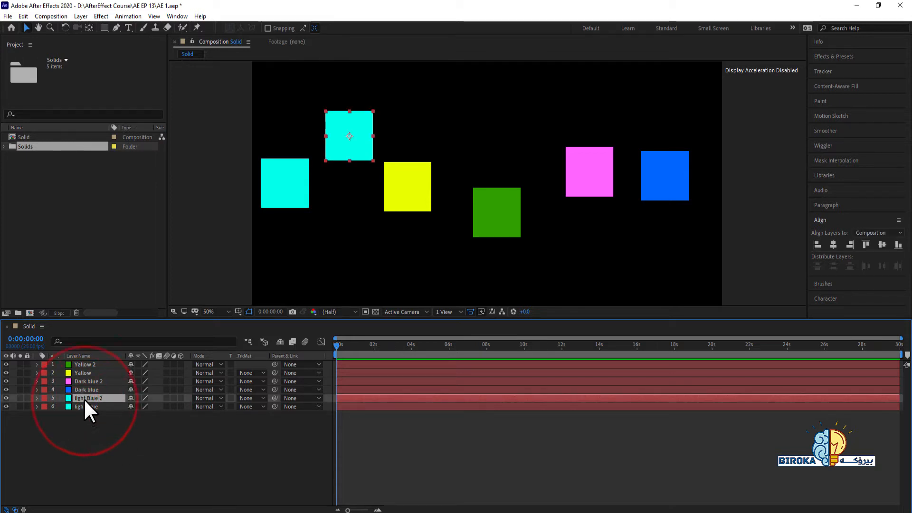
pyautogui.moveTo(570, 512)
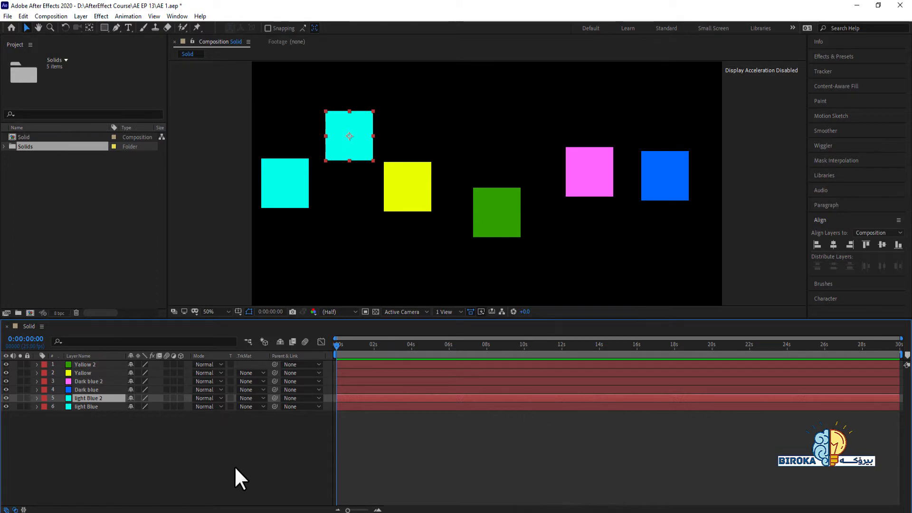
pyautogui.hotkey('ctrl', 'shift', 'y')
pyautogui.click(755, 375)
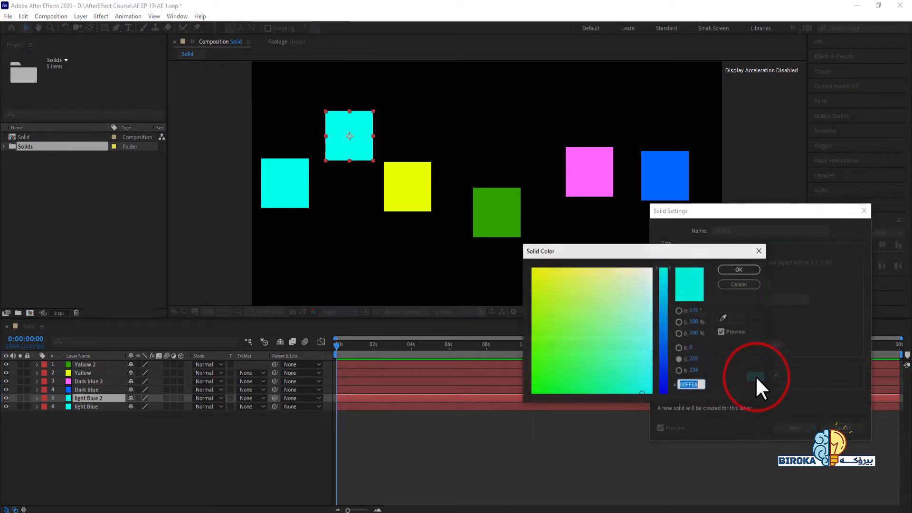
pyautogui.click(679, 370)
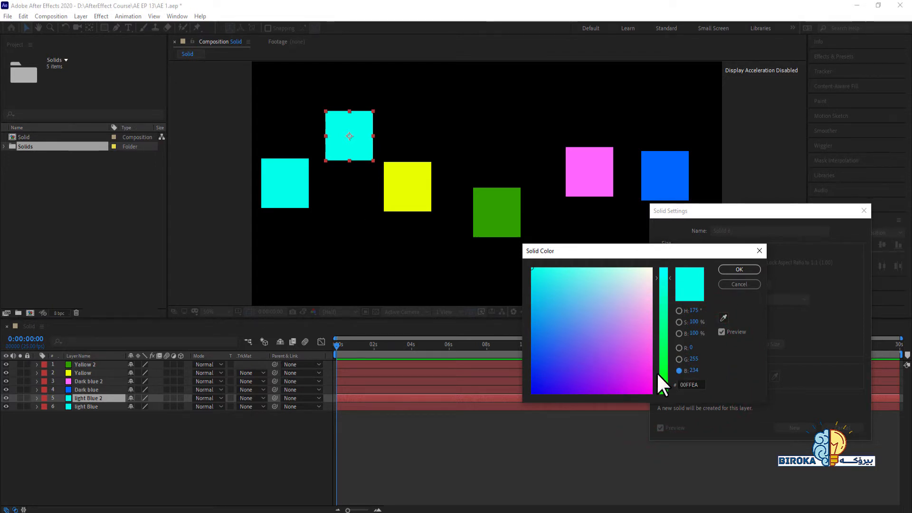
pyautogui.click(679, 323)
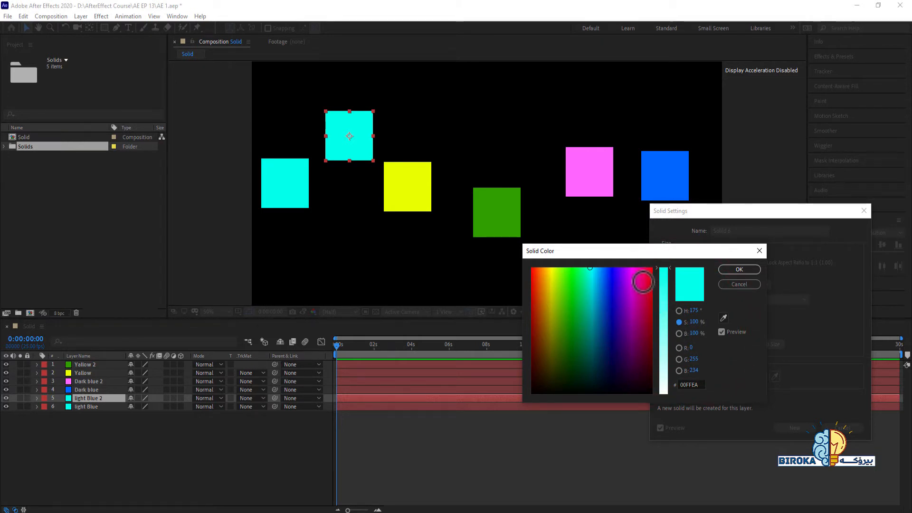
pyautogui.moveTo(641, 281); pyautogui.dragTo(651, 268)
pyautogui.click(741, 269)
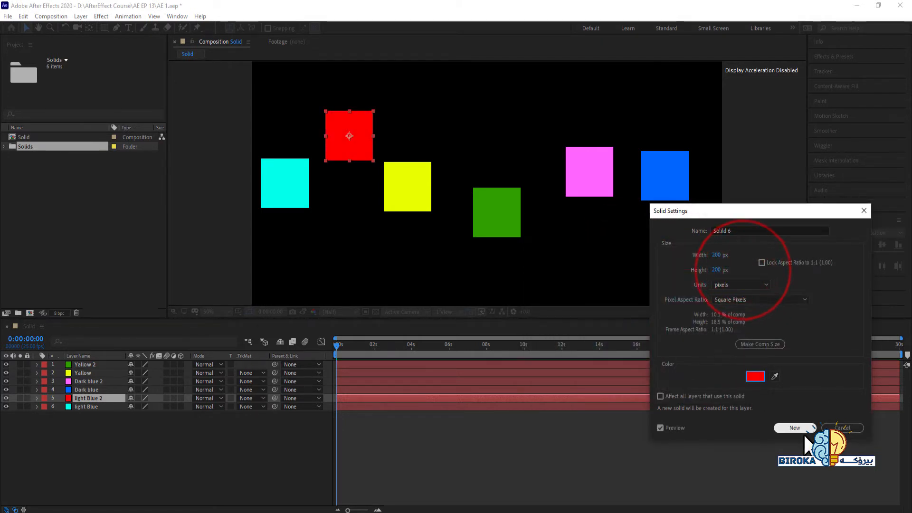
pyautogui.click(796, 427)
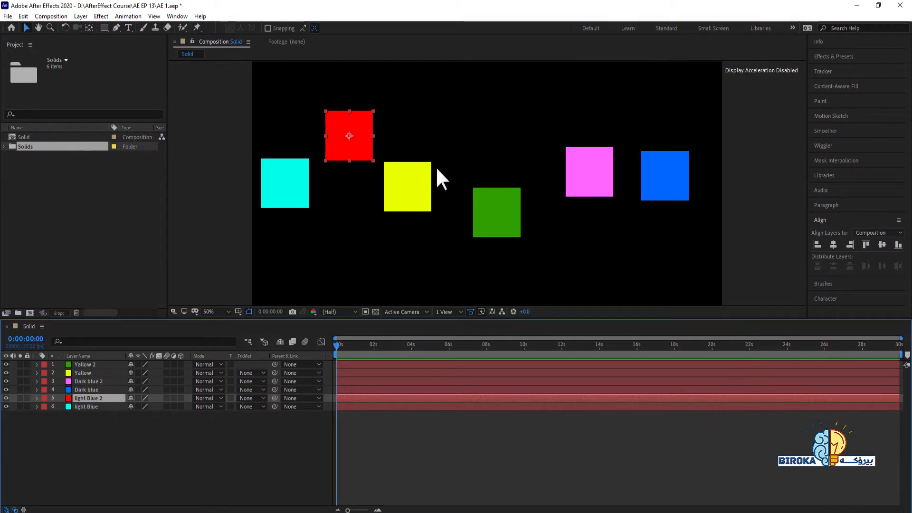
pyautogui.click(380, 424)
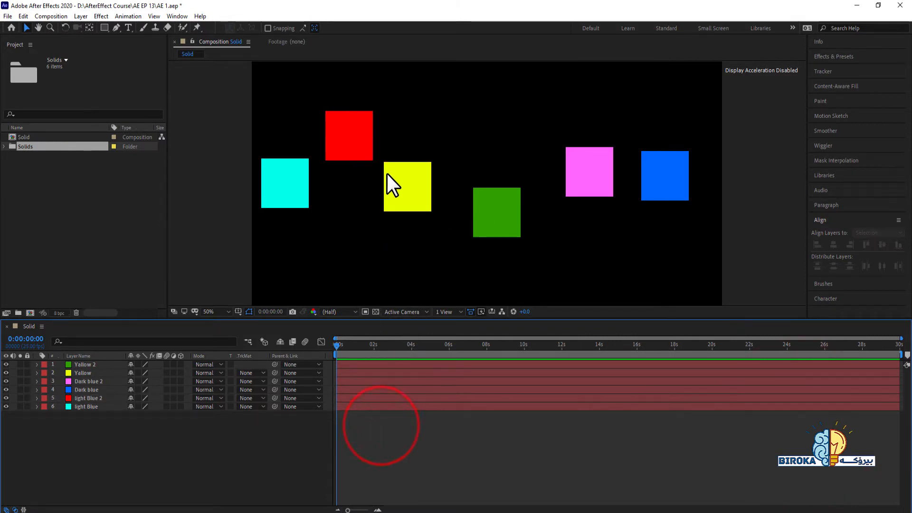
pyautogui.click(401, 176)
pyautogui.click(296, 184)
pyautogui.click(356, 137)
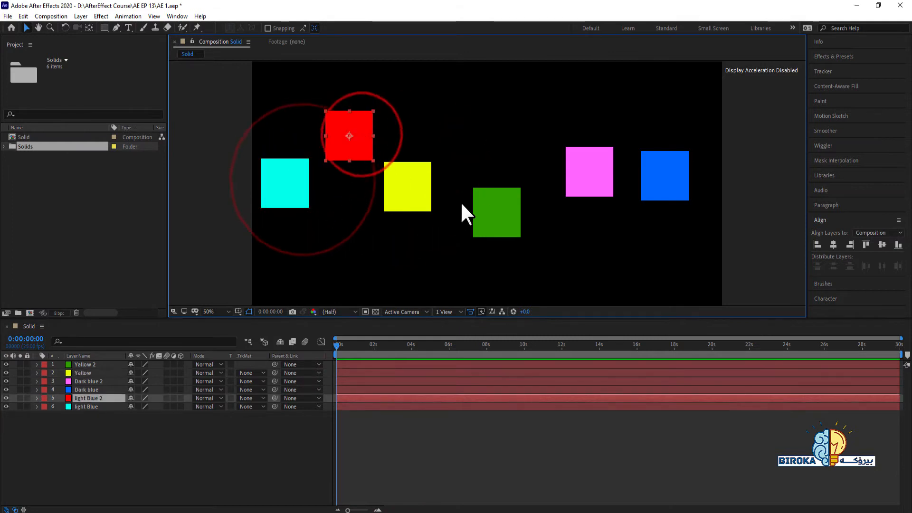
pyautogui.click(487, 207)
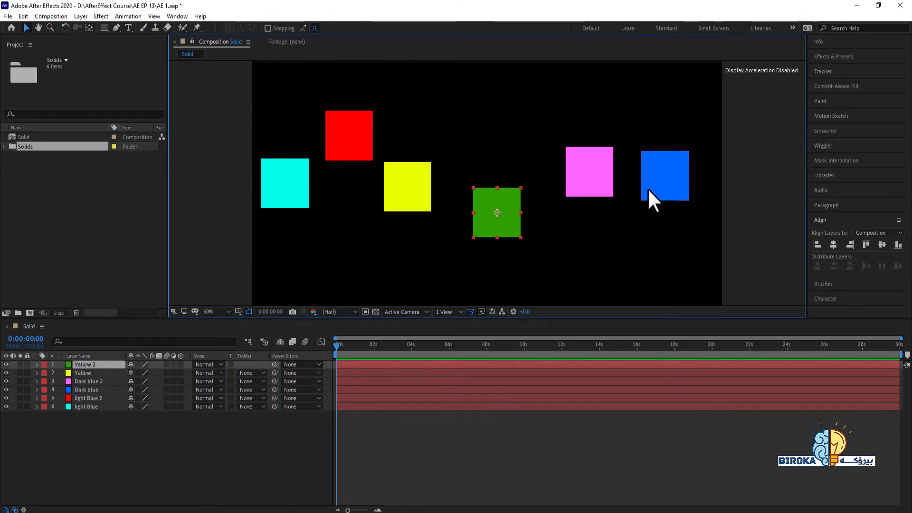
pyautogui.click(662, 180)
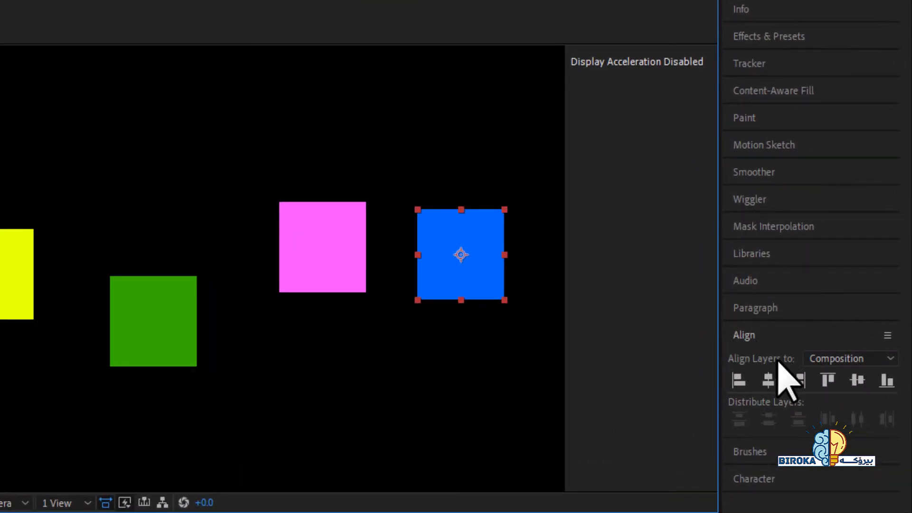
# Dock the Align panel directly below the Info panel and clear the layer selection
pyautogui.moveTo(811, 336); pyautogui.dragTo(807, 45)
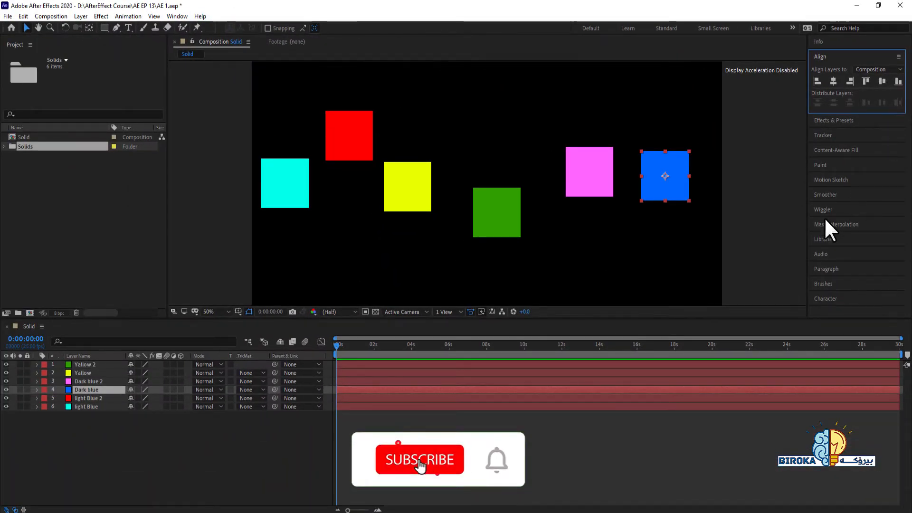
pyautogui.click(300, 83)
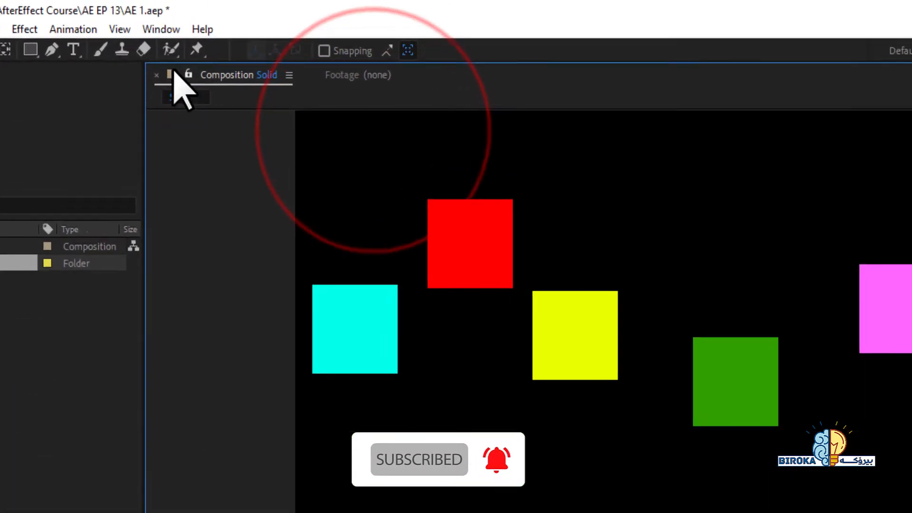
# Close and reopen the Align panel, docking it again directly below the Info panel
pyautogui.click(177, 15)
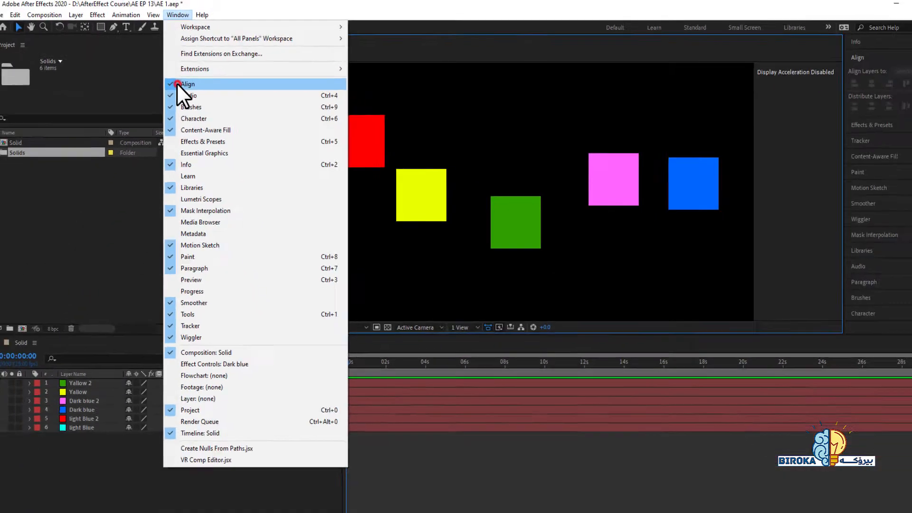
pyautogui.click(173, 148)
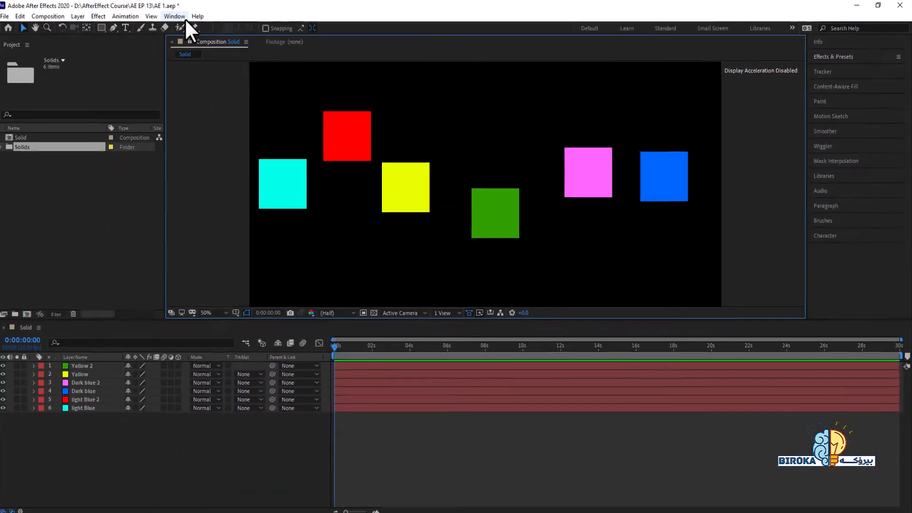
pyautogui.click(162, 17)
pyautogui.click(191, 80)
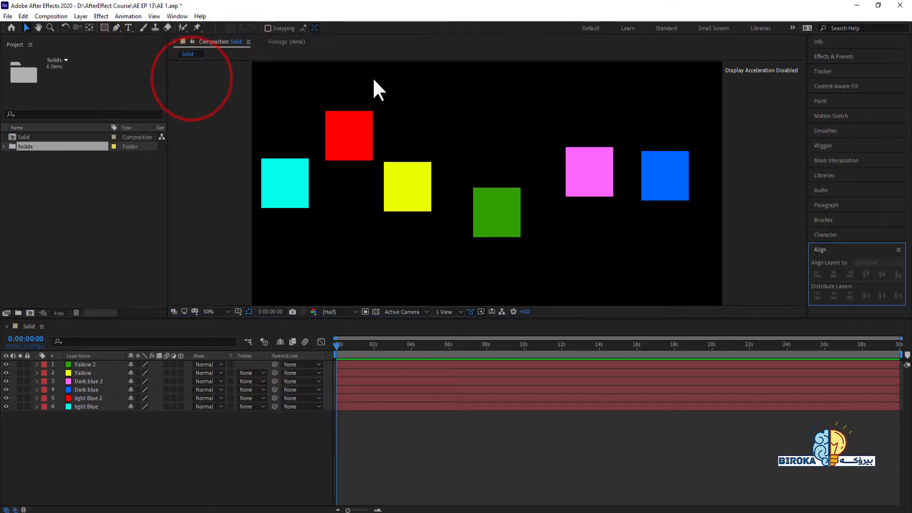
pyautogui.click(852, 255)
pyautogui.moveTo(847, 134); pyautogui.dragTo(847, 58)
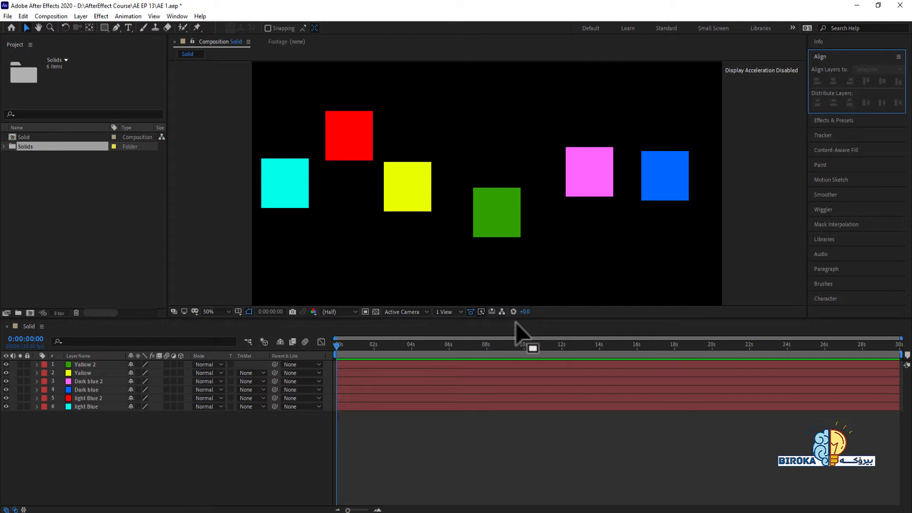
pyautogui.click(267, 187)
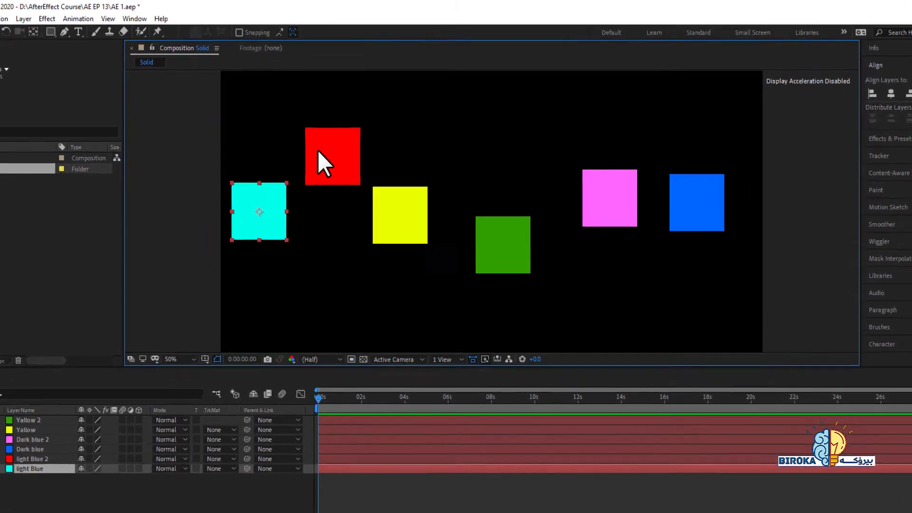
pyautogui.click(326, 170)
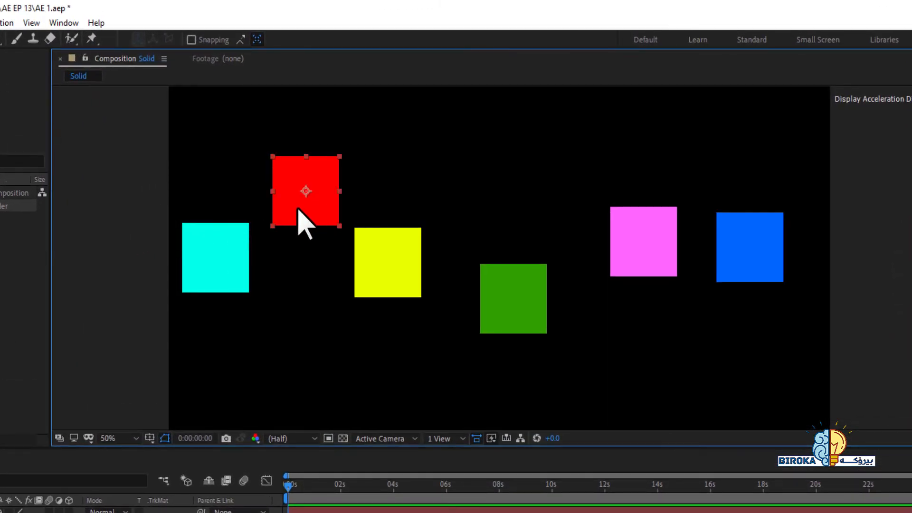
pyautogui.click(395, 266)
pyautogui.click(224, 266)
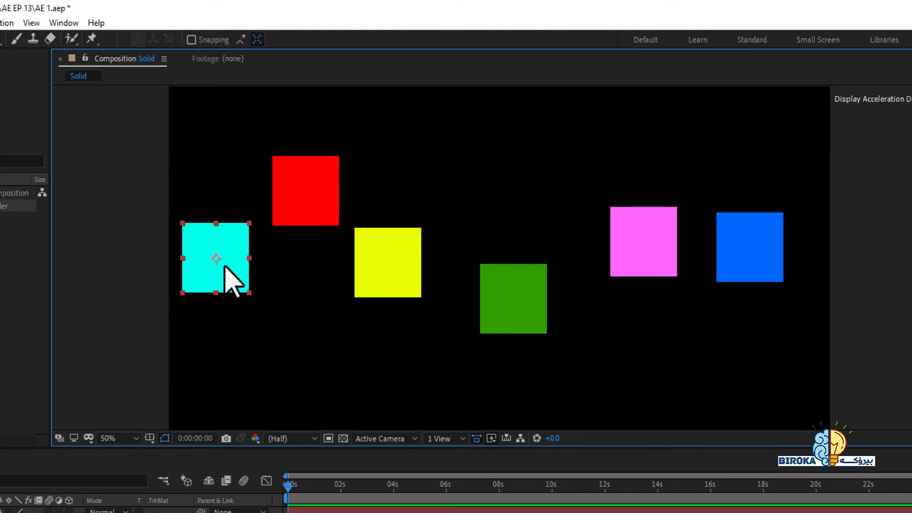
pyautogui.click(291, 214)
pyautogui.click(212, 257)
pyautogui.click(305, 192)
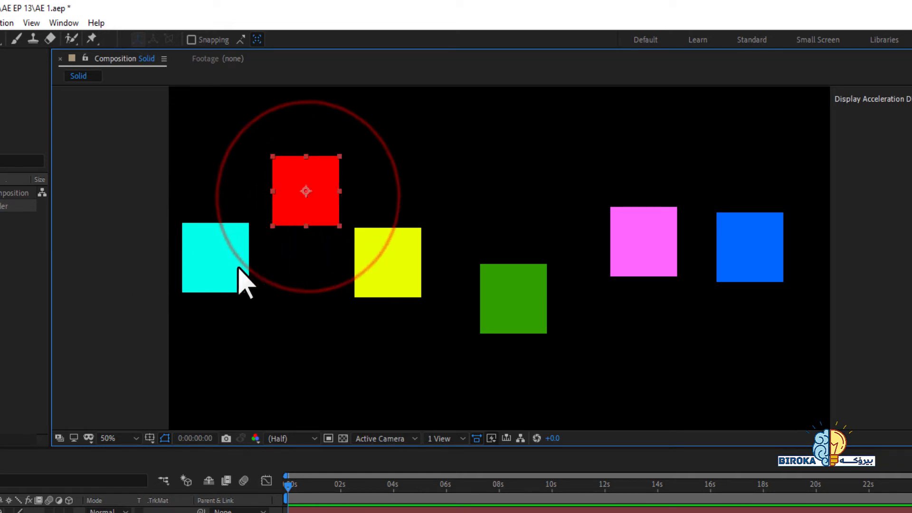
# Select all six colored squares together in the composition view, starting with the cyan and red ones
pyautogui.click(201, 258)
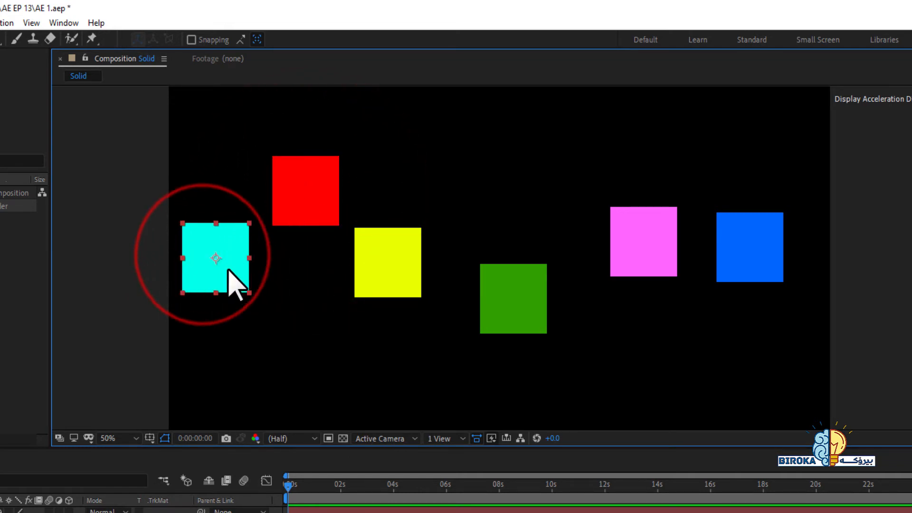
pyautogui.keyDown('shift'); pyautogui.click(301, 200); pyautogui.keyUp('shift')
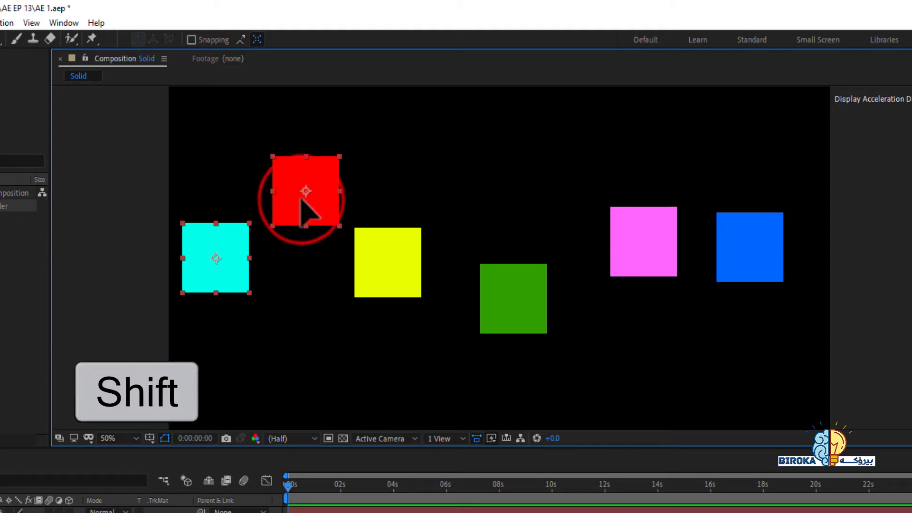
pyautogui.keyDown('shift'); pyautogui.click(753, 267); pyautogui.keyUp('shift')
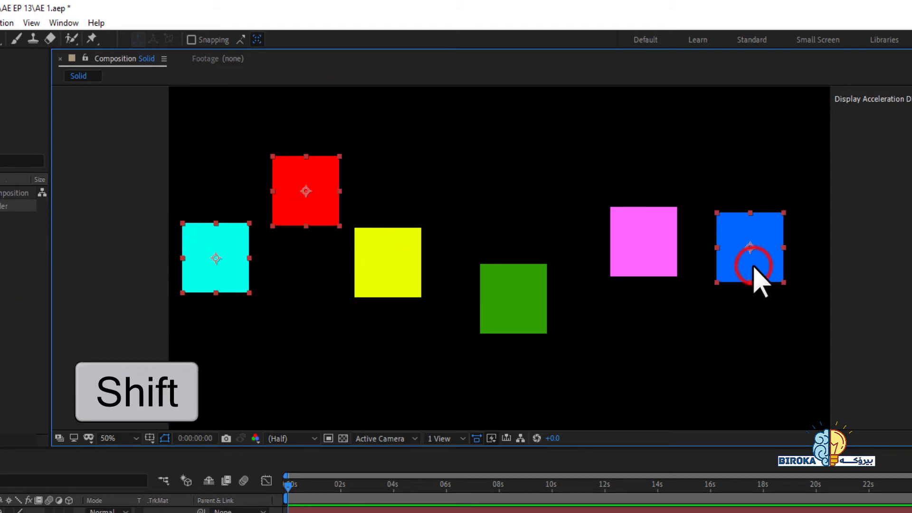
pyautogui.keyDown('shift'); pyautogui.click(636, 252); pyautogui.keyUp('shift')
pyautogui.keyDown('shift'); pyautogui.click(490, 311); pyautogui.keyUp('shift')
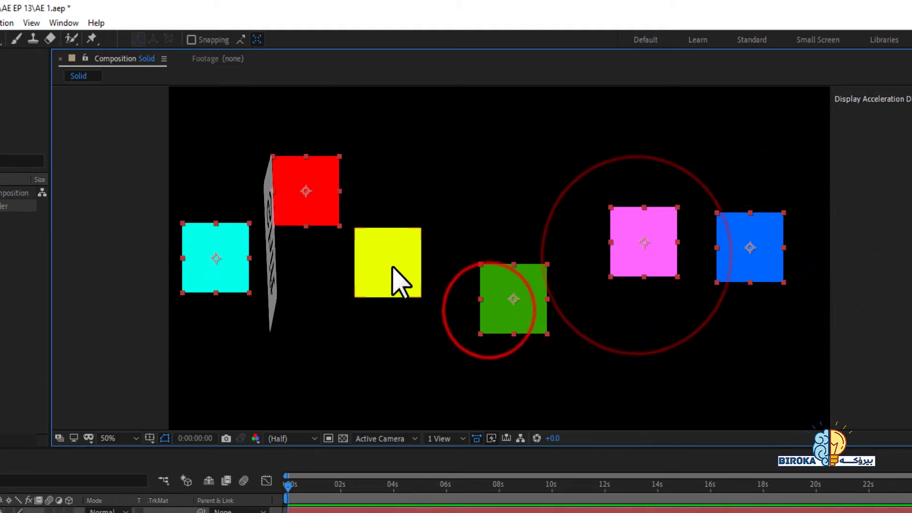
pyautogui.keyDown('shift'); pyautogui.click(392, 268); pyautogui.keyUp('shift')
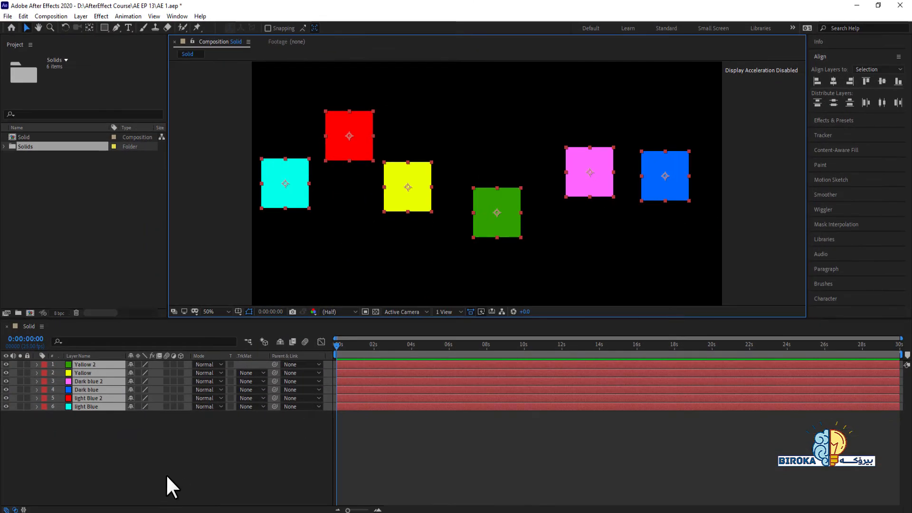
# Remove the yellow, green and pink squares from the selection one by one, and clear the rest of the selection
pyautogui.keyDown('shift'); pyautogui.click(409, 173); pyautogui.keyUp('shift')
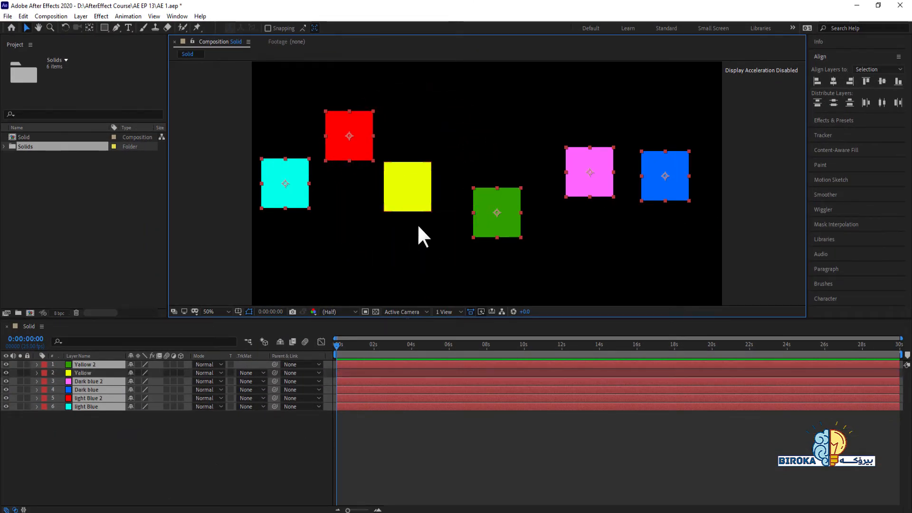
pyautogui.keyDown('shift'); pyautogui.click(509, 209); pyautogui.keyUp('shift')
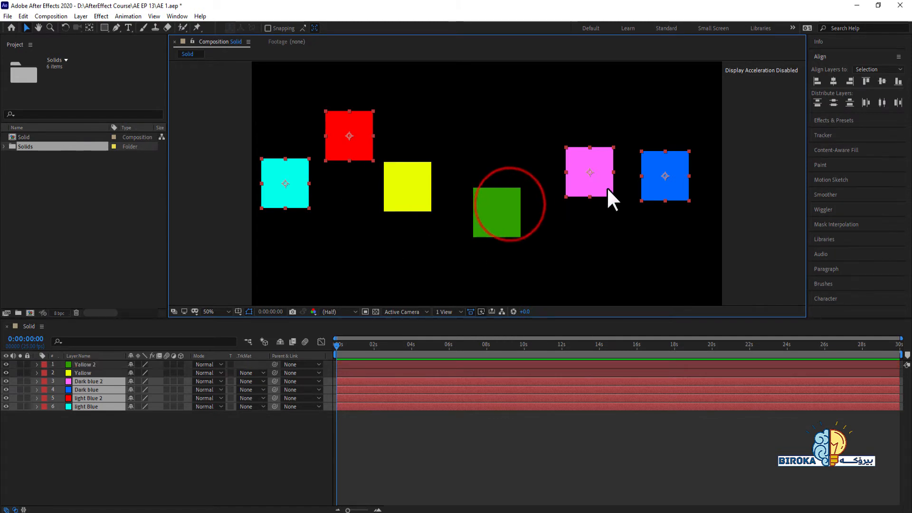
pyautogui.keyDown('shift'); pyautogui.click(605, 184); pyautogui.keyUp('shift')
pyautogui.click(143, 456)
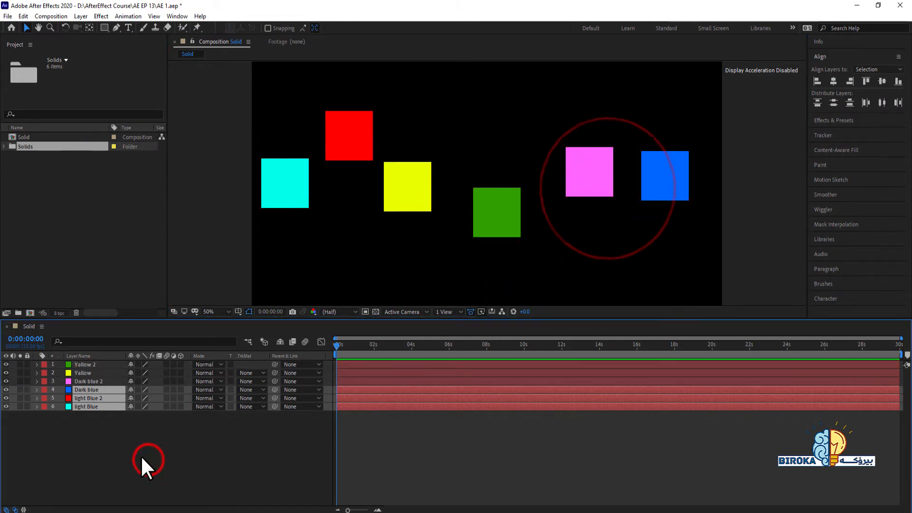
# Select all six solid layers in the timeline, from Yallow 2 through light Blue
pyautogui.click(89, 363)
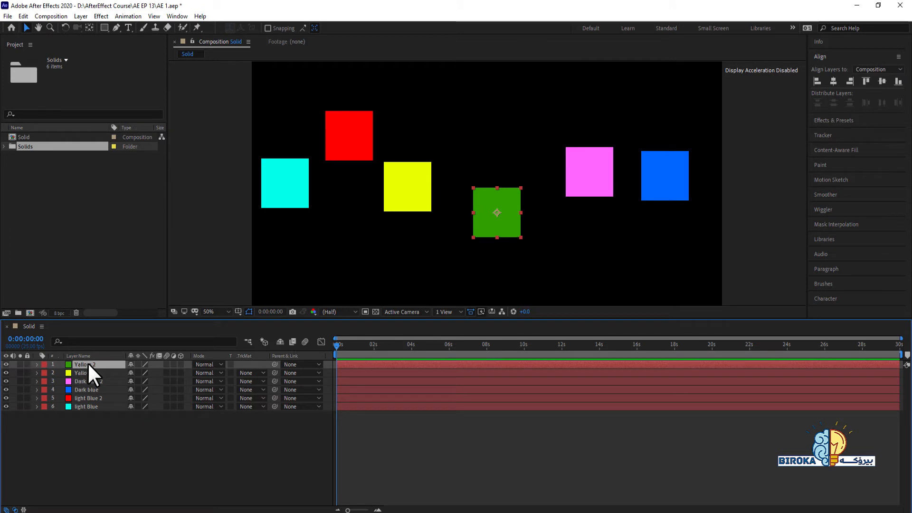
pyautogui.keyDown('shift'); pyautogui.click(75, 405); pyautogui.keyUp('shift')
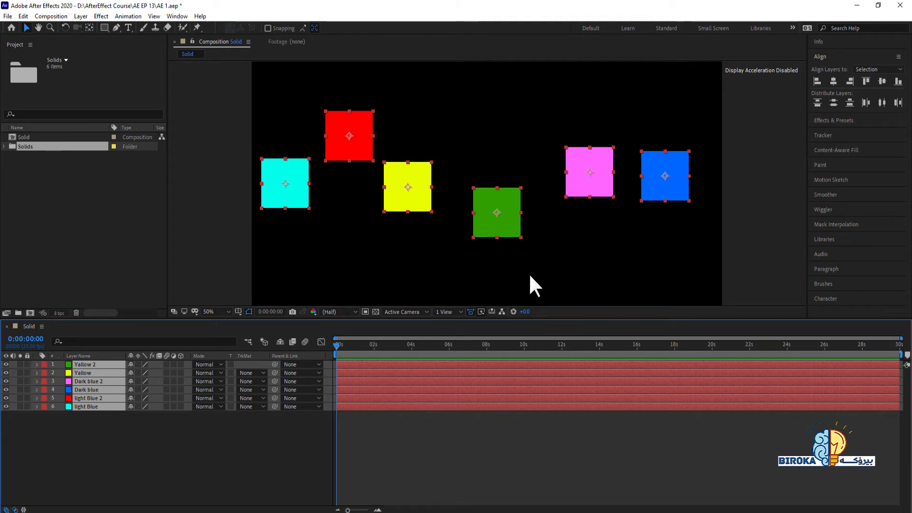
# Clear the layer selection and select all six solid layers in the timeline at once
pyautogui.click(229, 446)
pyautogui.hotkey('ctrl', 'a')
pyautogui.hotkey('ctrl', 'a')
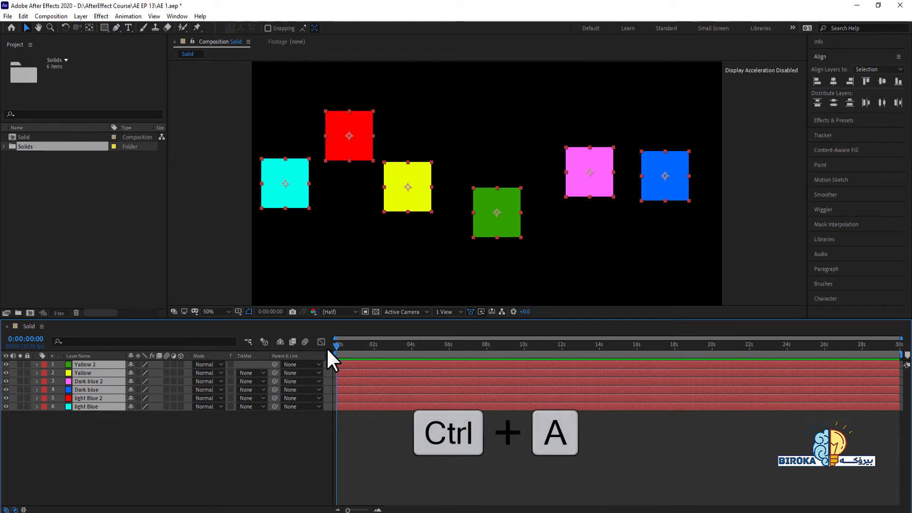
# Remove the green, red and cyan squares from the selection and add them back until all six are selected
pyautogui.keyDown('shift'); pyautogui.click(496, 197); pyautogui.keyUp('shift')
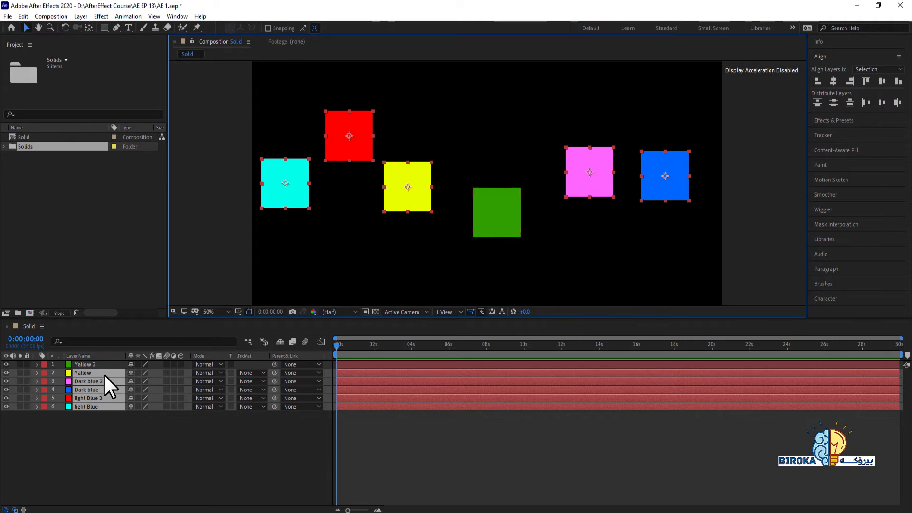
pyautogui.keyDown('shift'); pyautogui.click(88, 388); pyautogui.keyUp('shift')
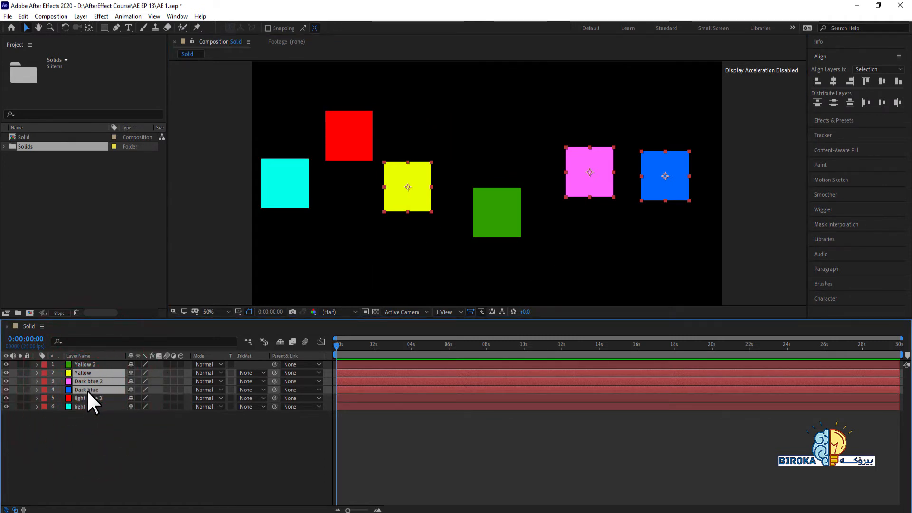
pyautogui.keyDown('shift'); pyautogui.click(86, 406); pyautogui.keyUp('shift')
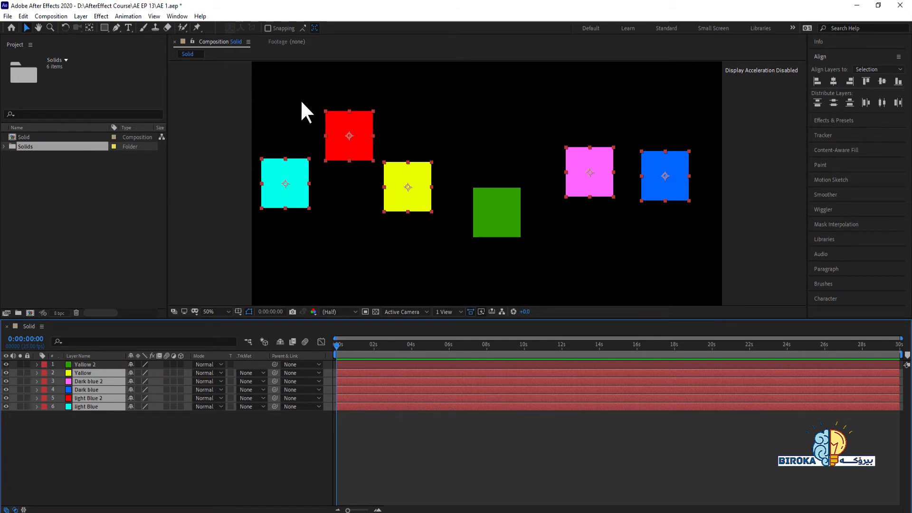
pyautogui.keyDown('shift'); pyautogui.click(584, 166); pyautogui.keyUp('shift')
pyautogui.keyDown('shift'); pyautogui.click(502, 209); pyautogui.keyUp('shift')
pyautogui.keyDown('shift'); pyautogui.click(584, 176); pyautogui.keyUp('shift')
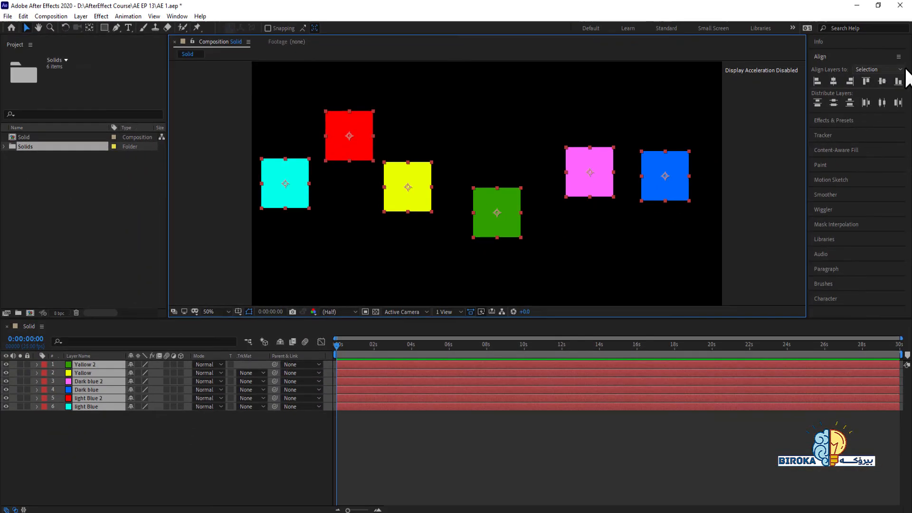
# With Composition as the alignment reference, align the six squares to the bottom edge, the vertical center and finally the top edge
pyautogui.click(899, 68)
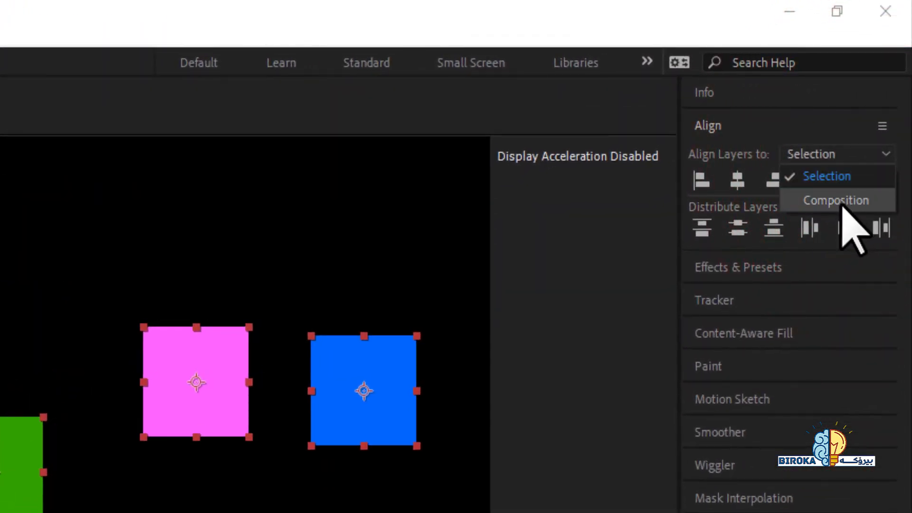
pyautogui.click(842, 203)
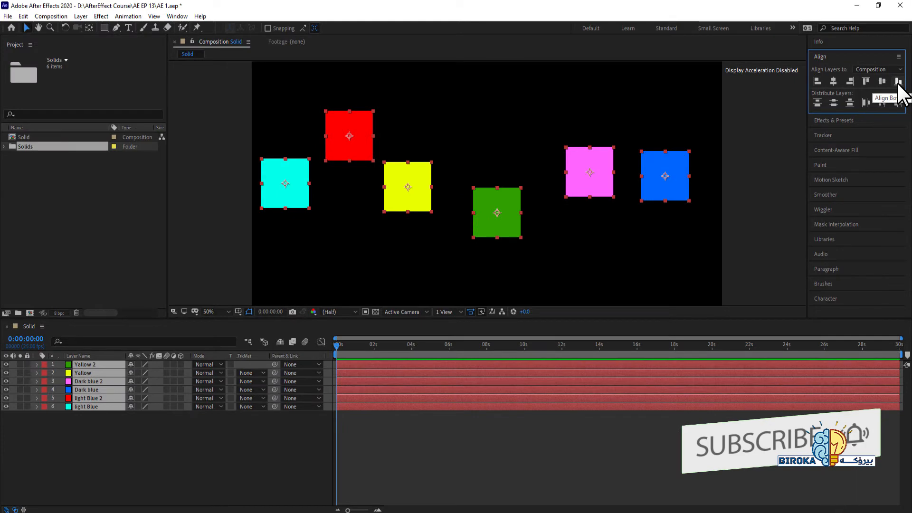
pyautogui.click(898, 81)
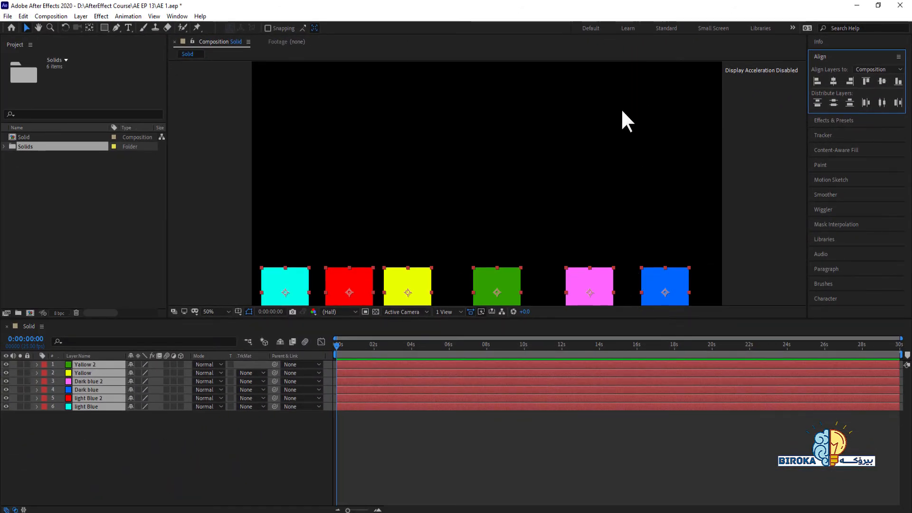
pyautogui.click(880, 82)
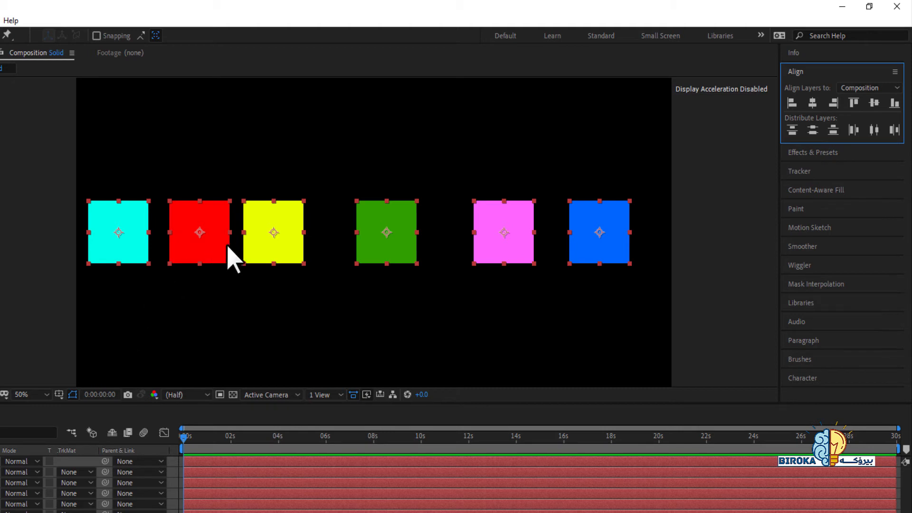
pyautogui.click(854, 103)
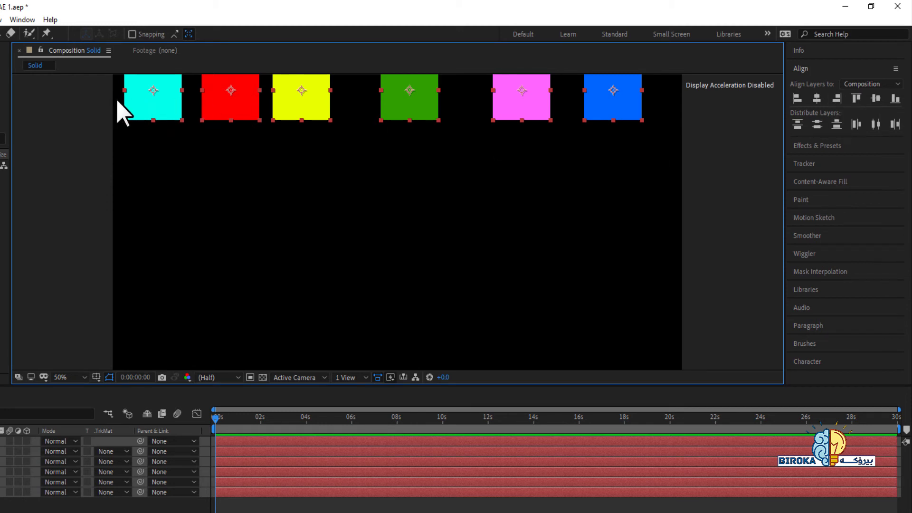
# Try aligning all six squares to the composition's right edge and horizontal center, undoing each, and align them to its left edge
pyautogui.click(837, 100)
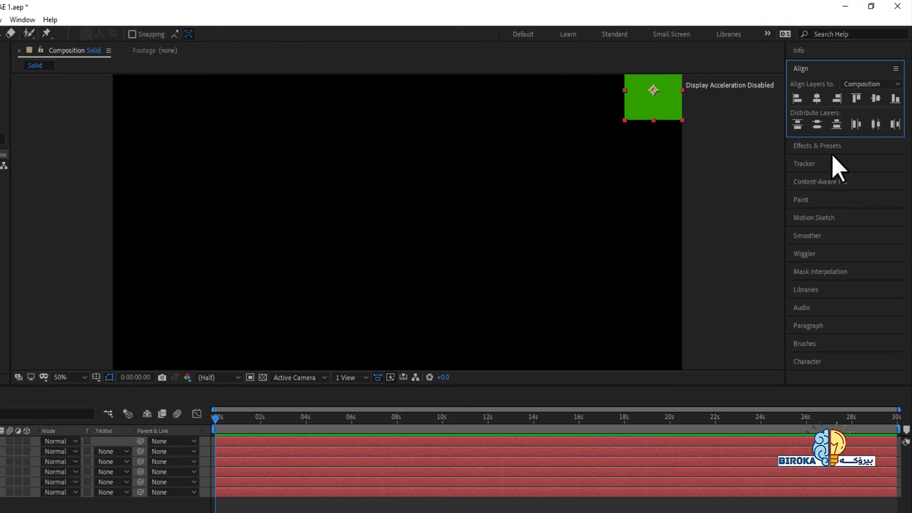
pyautogui.hotkey('ctrl', 'z')
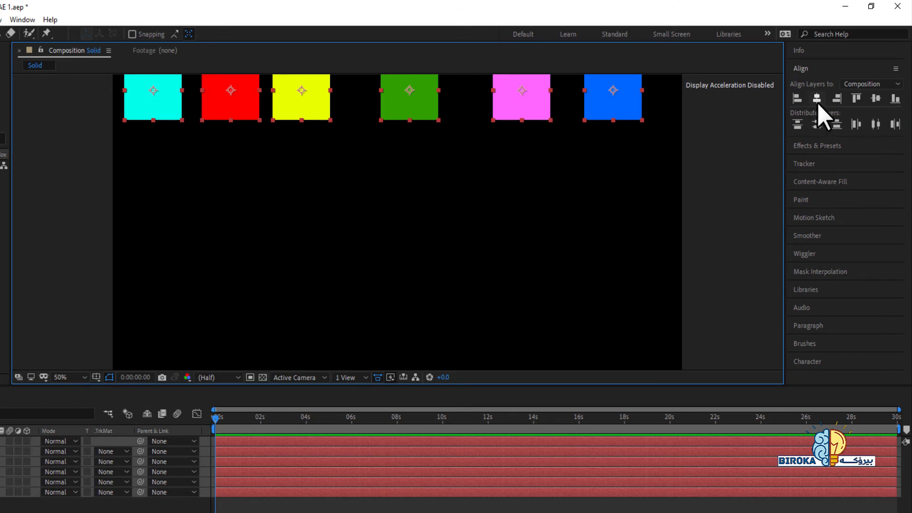
pyautogui.click(816, 99)
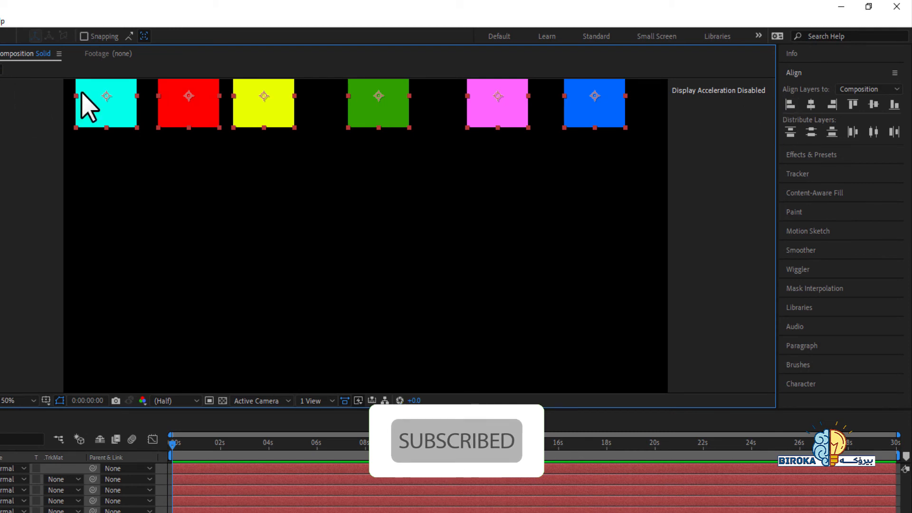
pyautogui.click(789, 104)
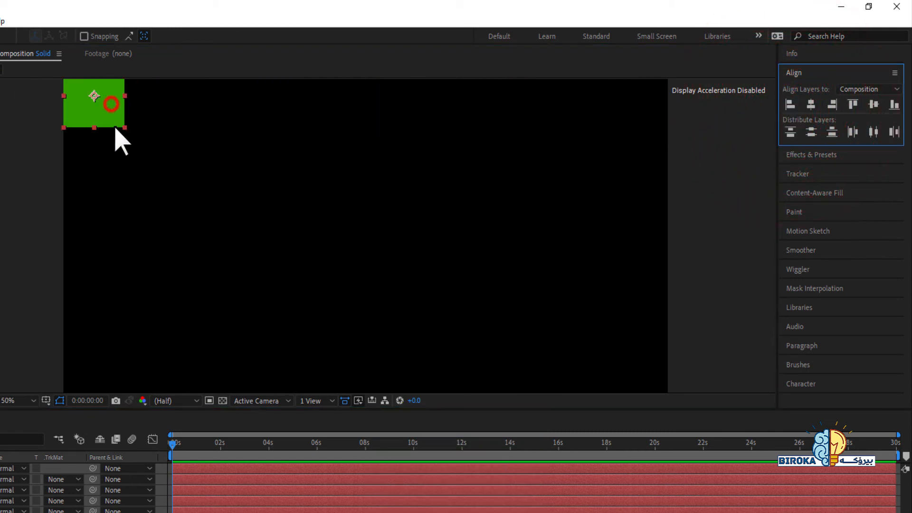
# Pull the green and yellow squares away from the stacked squares, and align the yellow one to the composition's left edge
pyautogui.moveTo(113, 124); pyautogui.dragTo(149, 204)
pyautogui.click(188, 128)
pyautogui.click(125, 135)
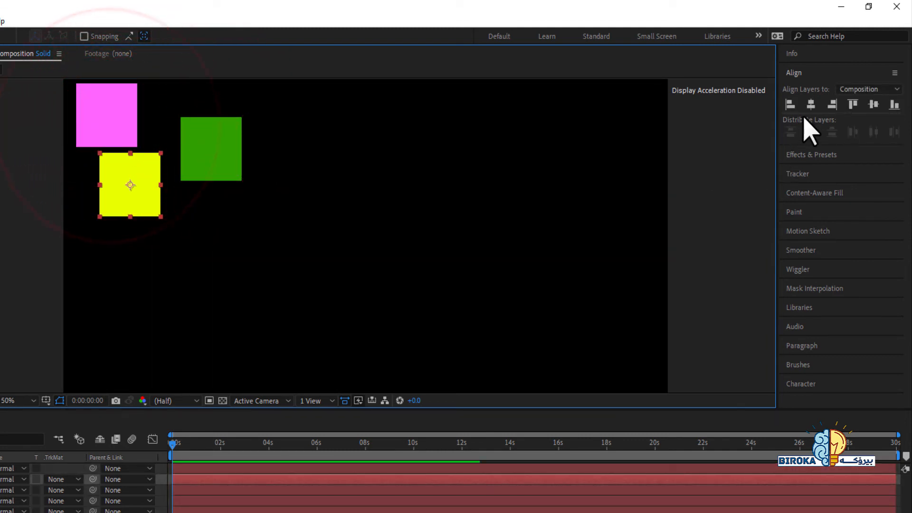
pyautogui.click(789, 104)
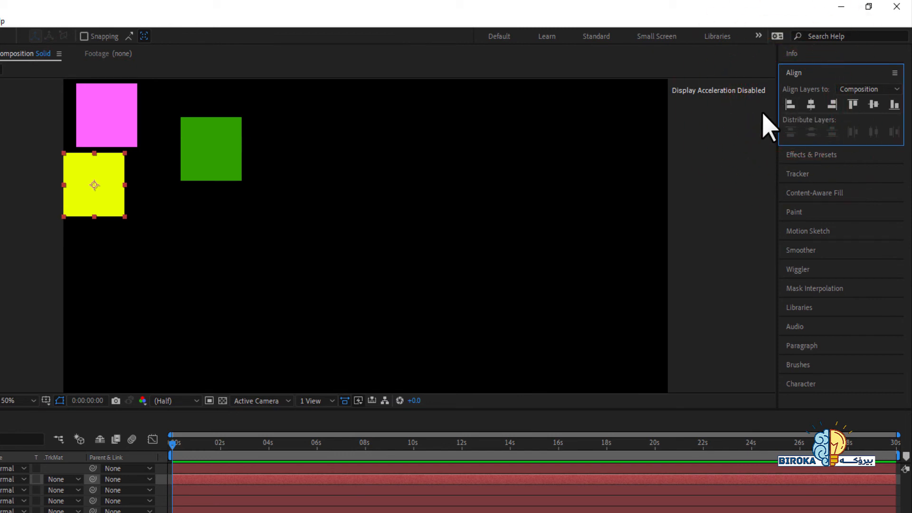
# Select all six layers and align them to the composition's left and top edges
pyautogui.hotkey('ctrl', 'a')
pyautogui.click(789, 105)
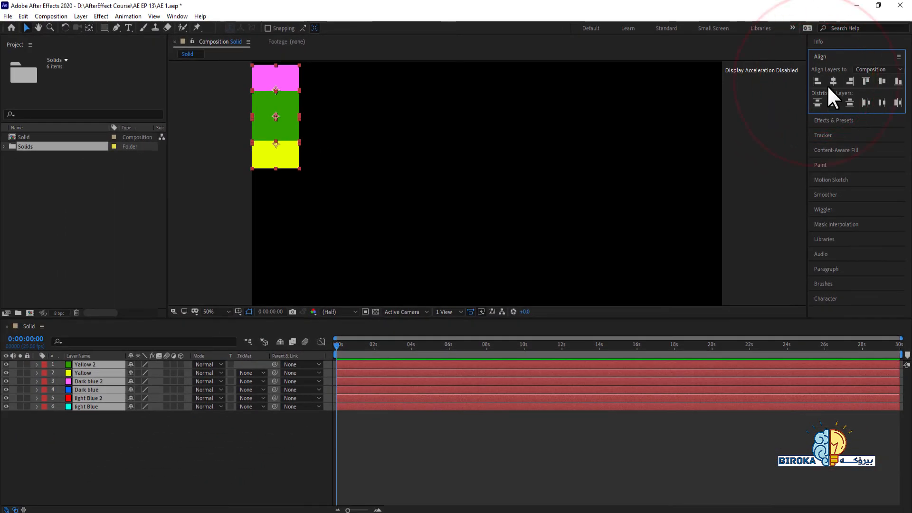
pyautogui.click(865, 81)
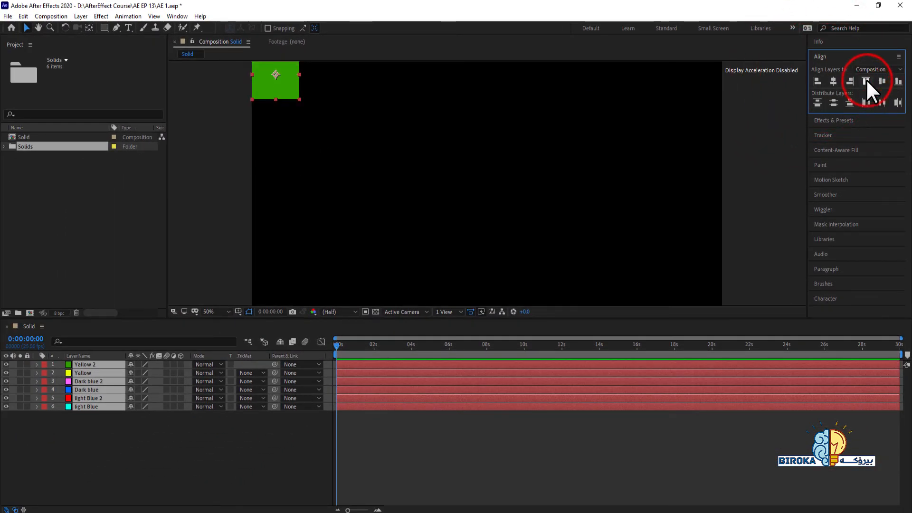
# Undo the stacked alignments and square moves back to the row of six squares along the composition's top edge
pyautogui.hotkey('ctrl', 'z')
pyautogui.hotkey('ctrl', 'z')
pyautogui.hotkey('ctrl', 'z')
pyautogui.hotkey('ctrl', 'z')
pyautogui.hotkey('ctrl', 'z')
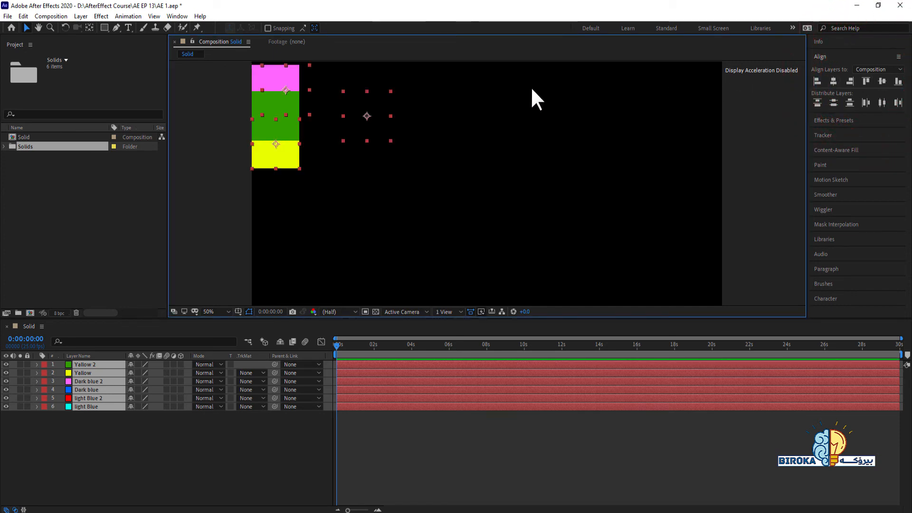
pyautogui.hotkey('ctrl', 'z')
pyautogui.hotkey('ctrl', 'z')
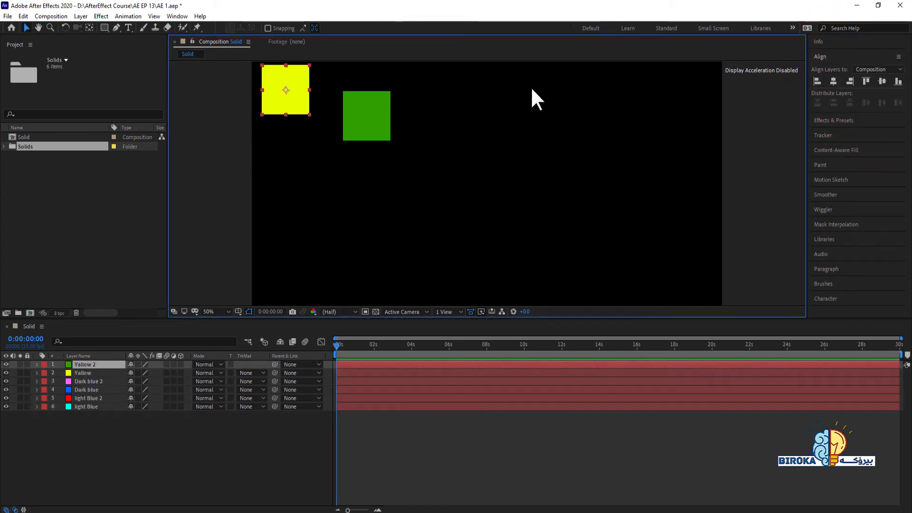
pyautogui.hotkey('ctrl', 'z')
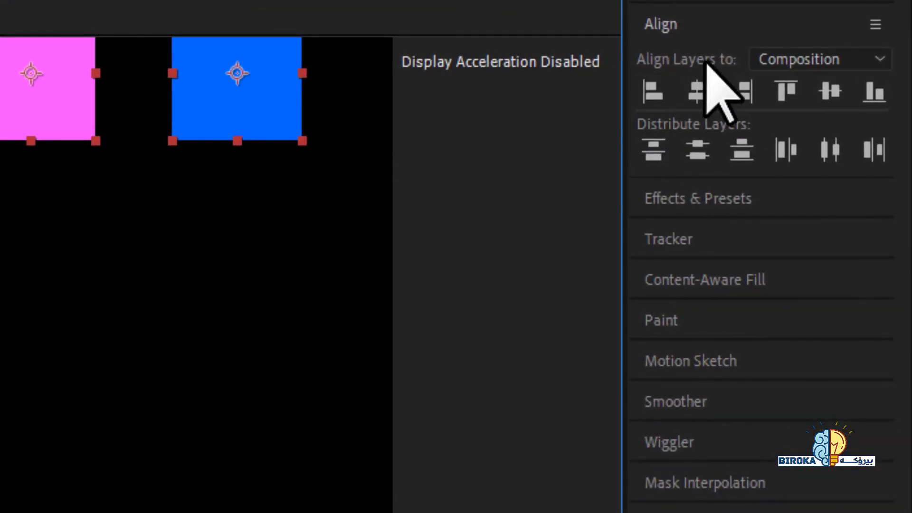
# Set the alignment reference to Selection, and move the blue, pink and green squares down to different heights
pyautogui.click(830, 59)
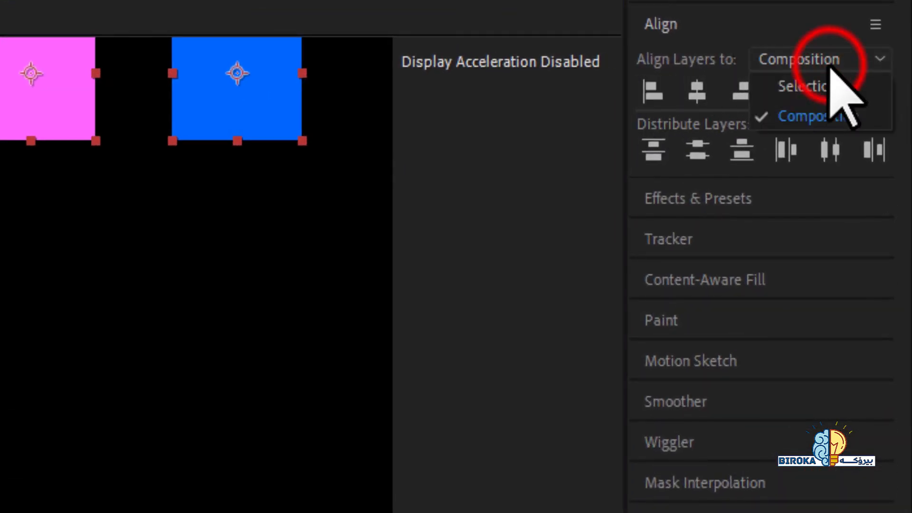
pyautogui.click(807, 93)
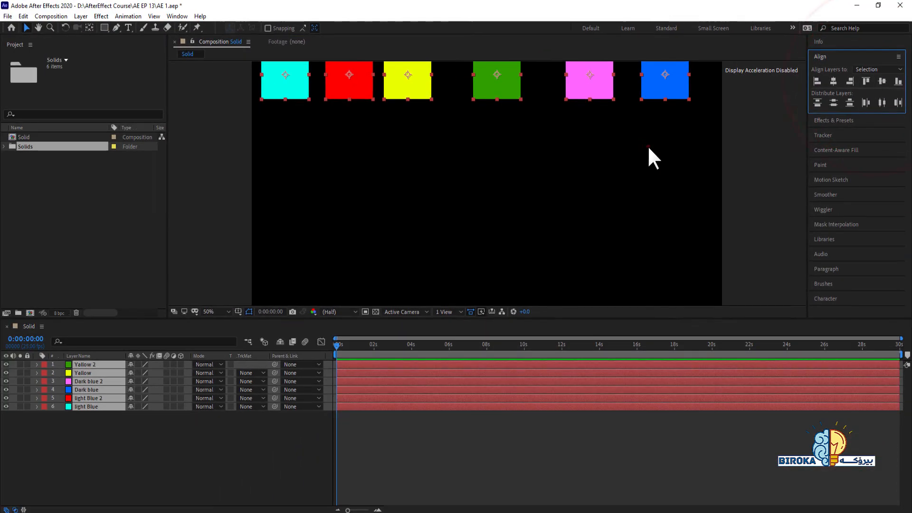
pyautogui.moveTo(668, 94); pyautogui.dragTo(679, 254)
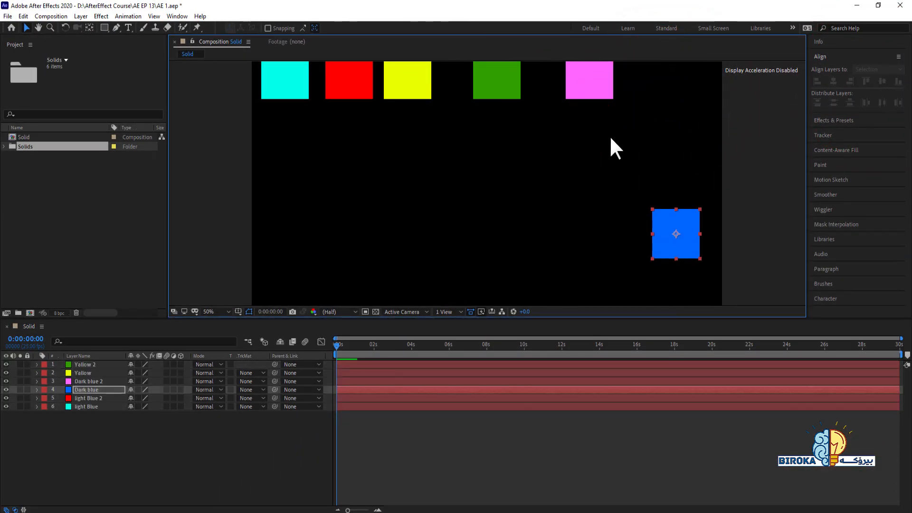
pyautogui.click(598, 83)
pyautogui.moveTo(601, 85); pyautogui.dragTo(601, 189)
pyautogui.moveTo(501, 82); pyautogui.dragTo(484, 234)
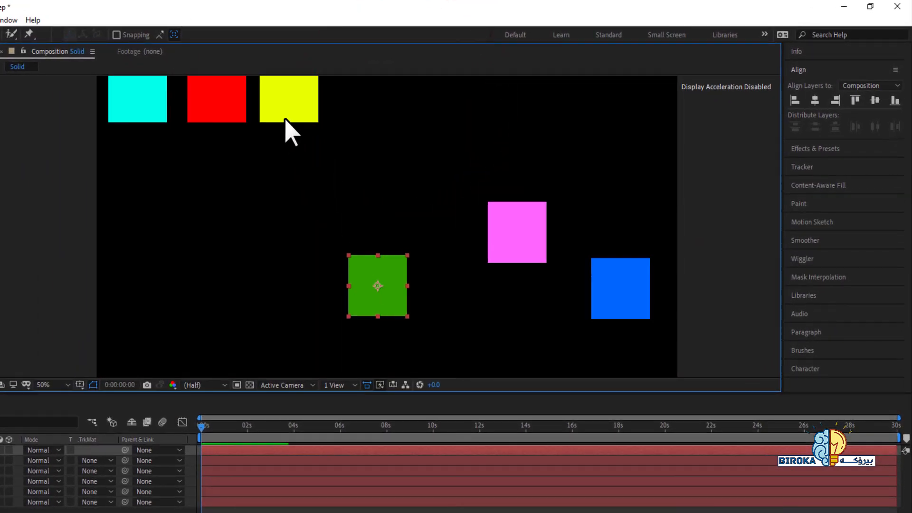
# Move the yellow, red and cyan squares down to staggered heights, and select all six layers
pyautogui.moveTo(285, 119); pyautogui.dragTo(305, 193)
pyautogui.moveTo(218, 105); pyautogui.dragTo(240, 295)
pyautogui.moveTo(150, 106); pyautogui.dragTo(145, 229)
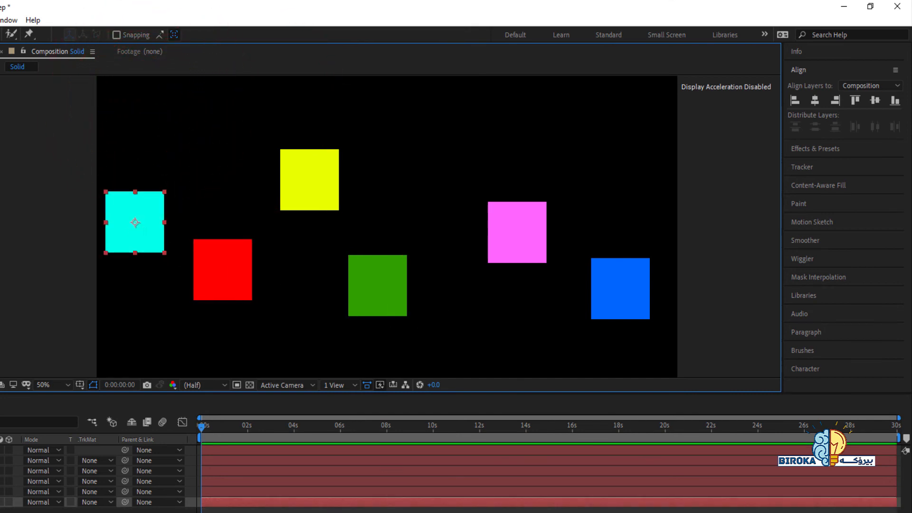
pyautogui.click(441, 511)
pyautogui.click(270, 511)
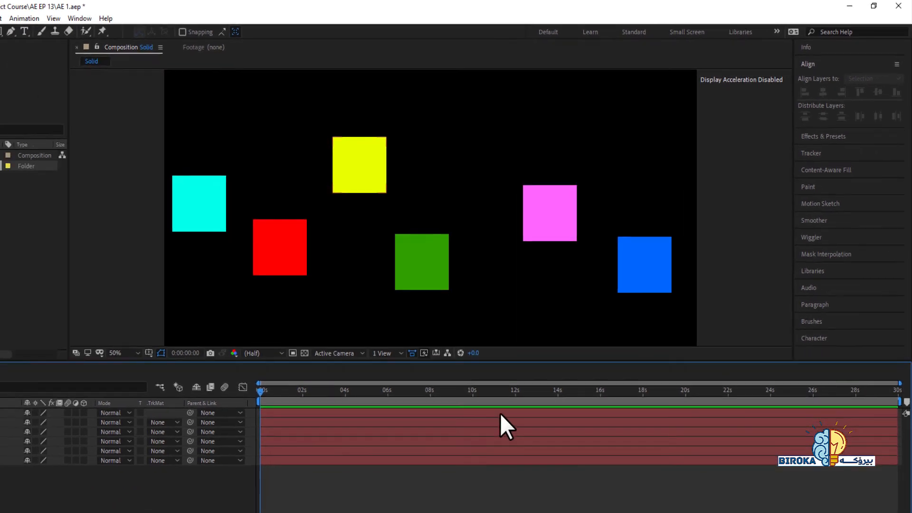
pyautogui.hotkey('ctrl', 'a')
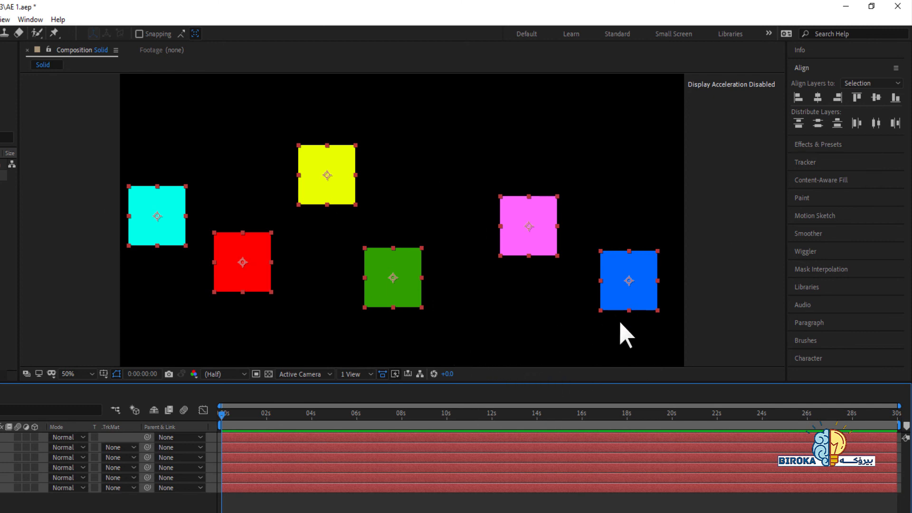
# Try aligning the bottoms of all six squares relative to the selection, keep Selection as the reference, and undo the alignment
pyautogui.click(895, 99)
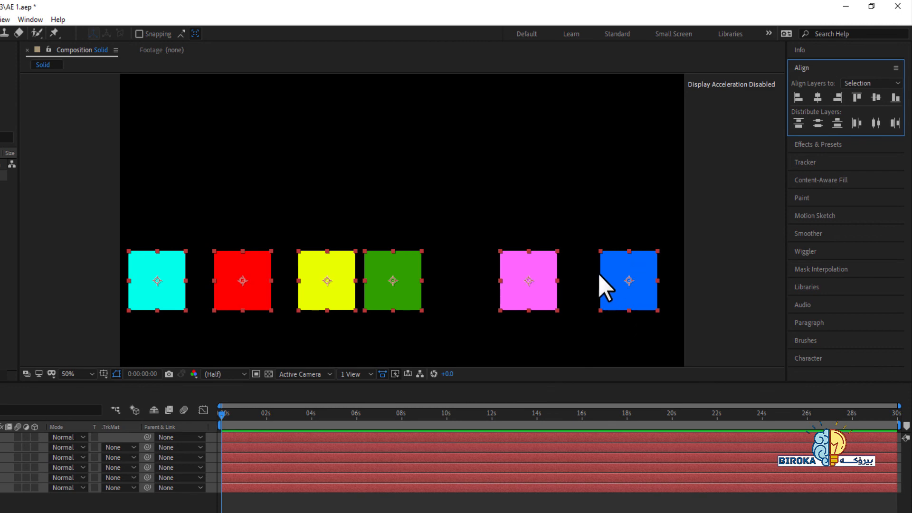
pyautogui.click(861, 83)
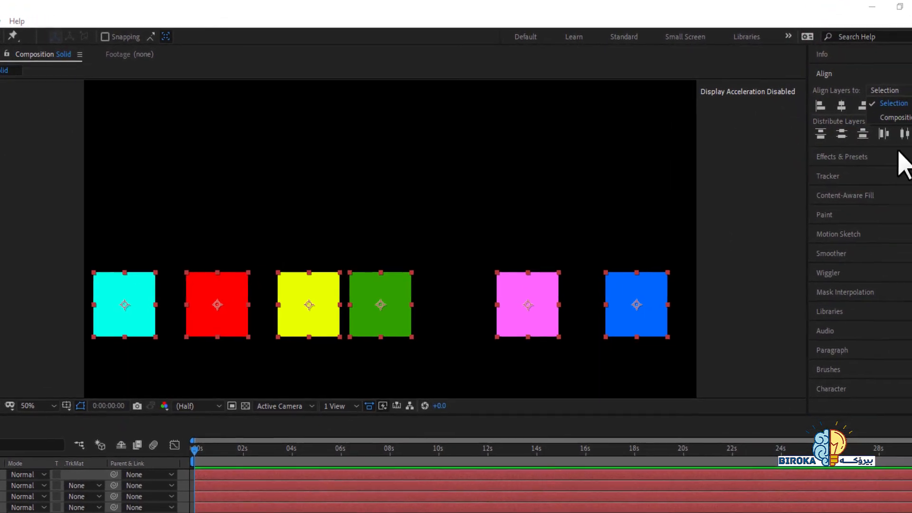
pyautogui.click(889, 103)
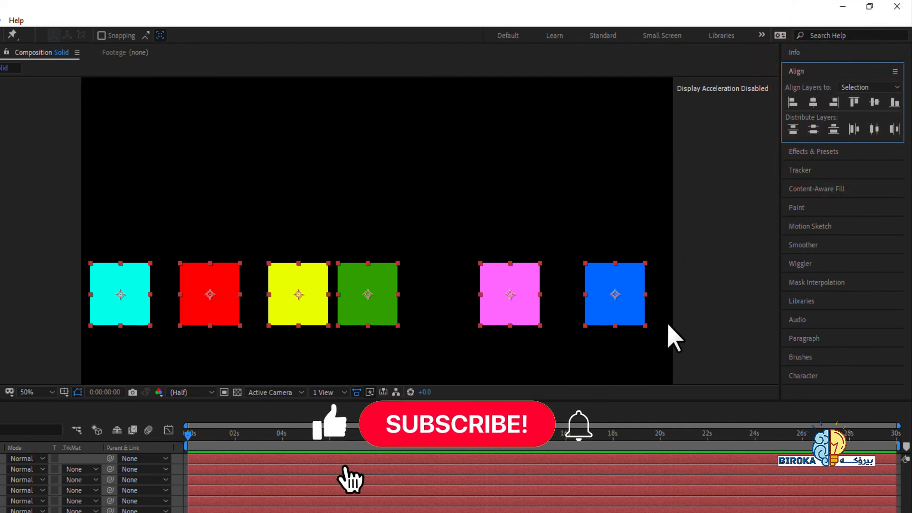
pyautogui.hotkey('ctrl', 'z')
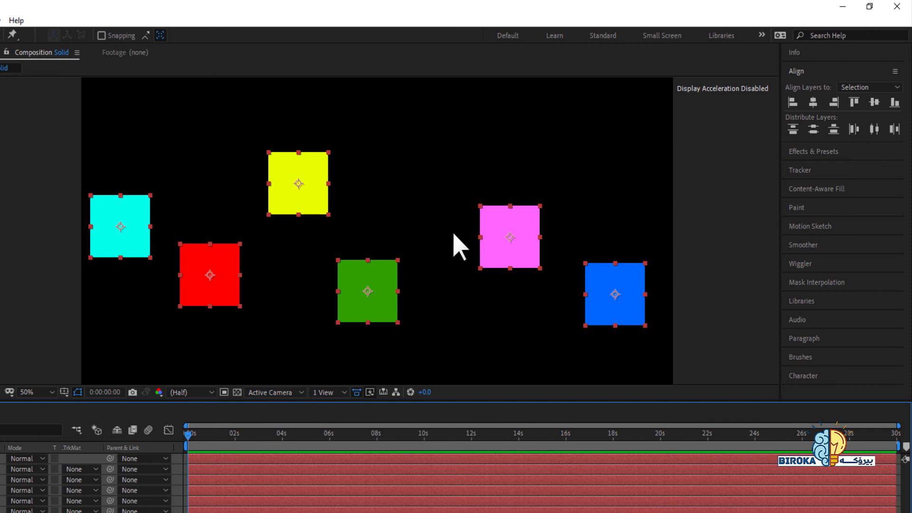
# Align the six squares to the selection's vertical center, undoing the alignment once and applying it again
pyautogui.click(874, 103)
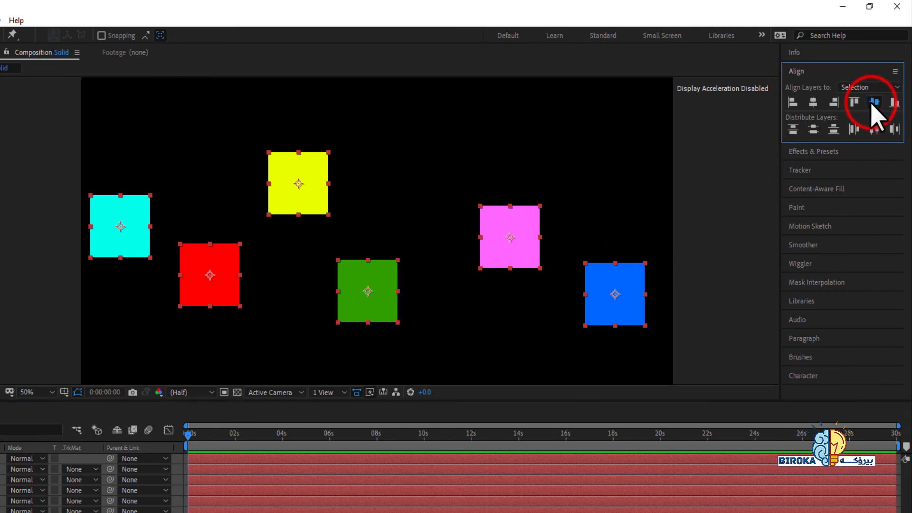
pyautogui.hotkey('ctrl', 'z')
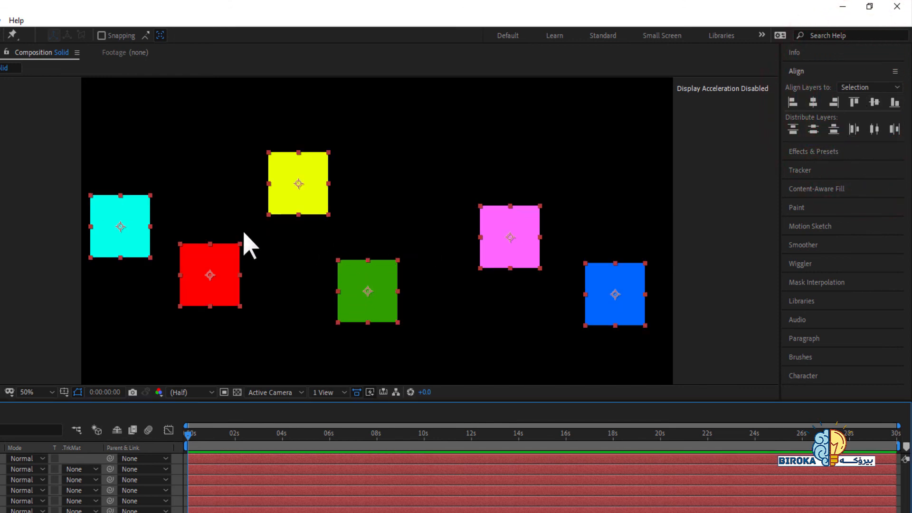
pyautogui.click(874, 102)
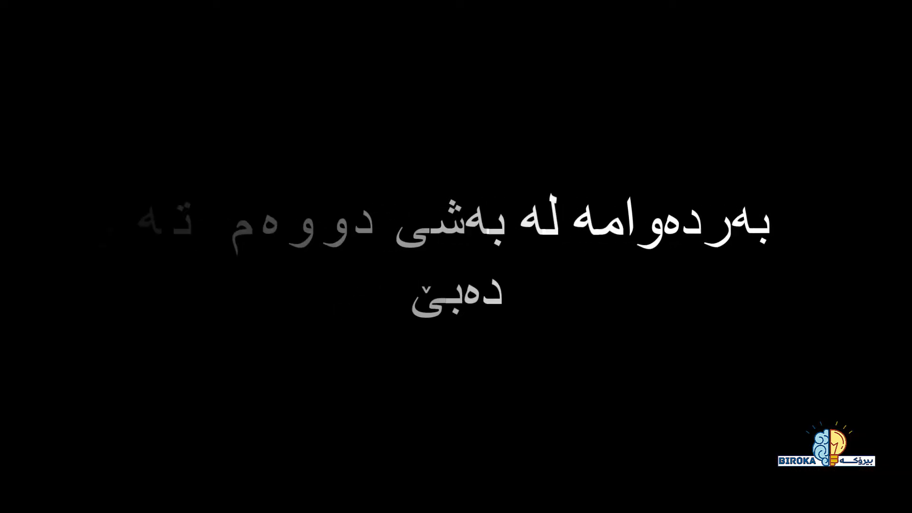